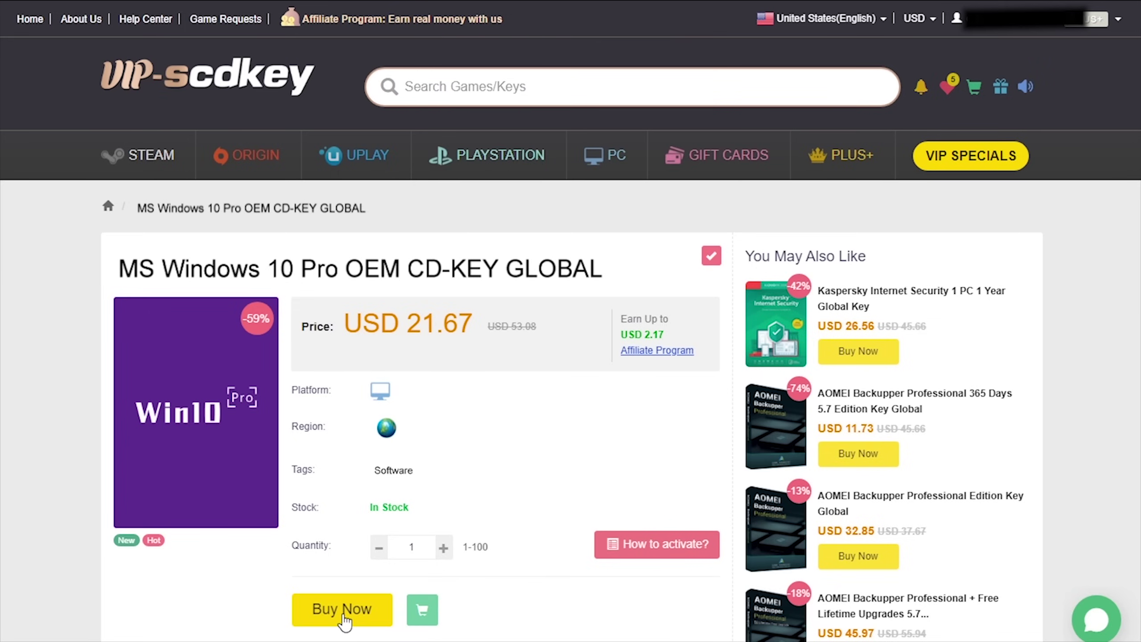
Buy the Windows 10 Pro OEM key with promo code CyberCPU, bringing it to USD 16.25
{"action": "left_click", "coordinate": [344, 620]}
{"action": "type", "text": "CyberCPU"}
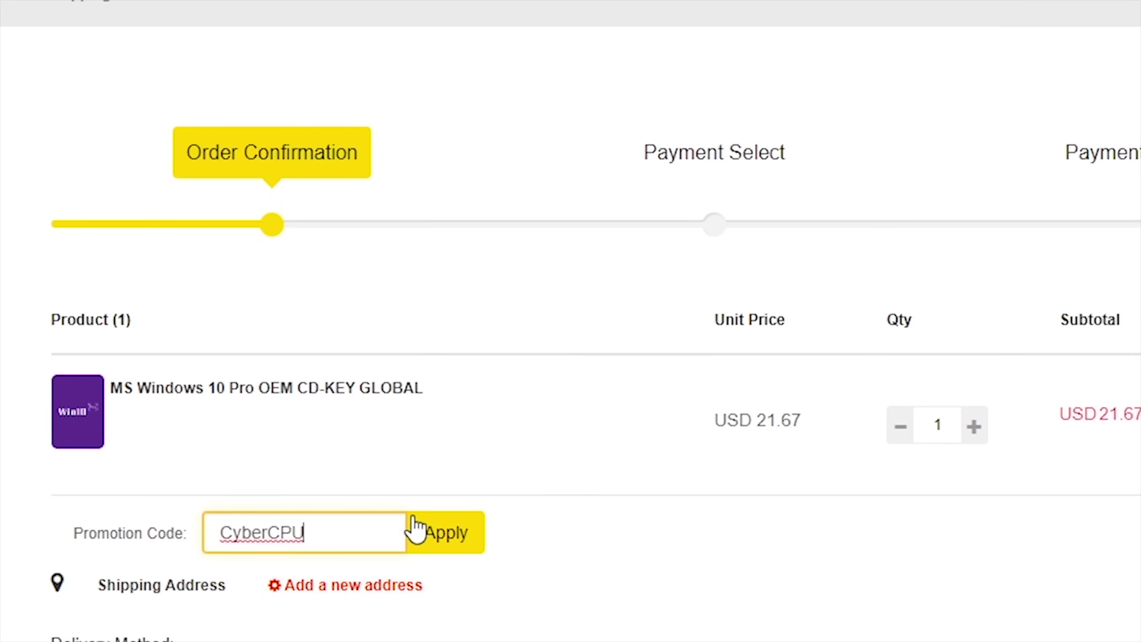
{"action": "left_click", "coordinate": [449, 535]}
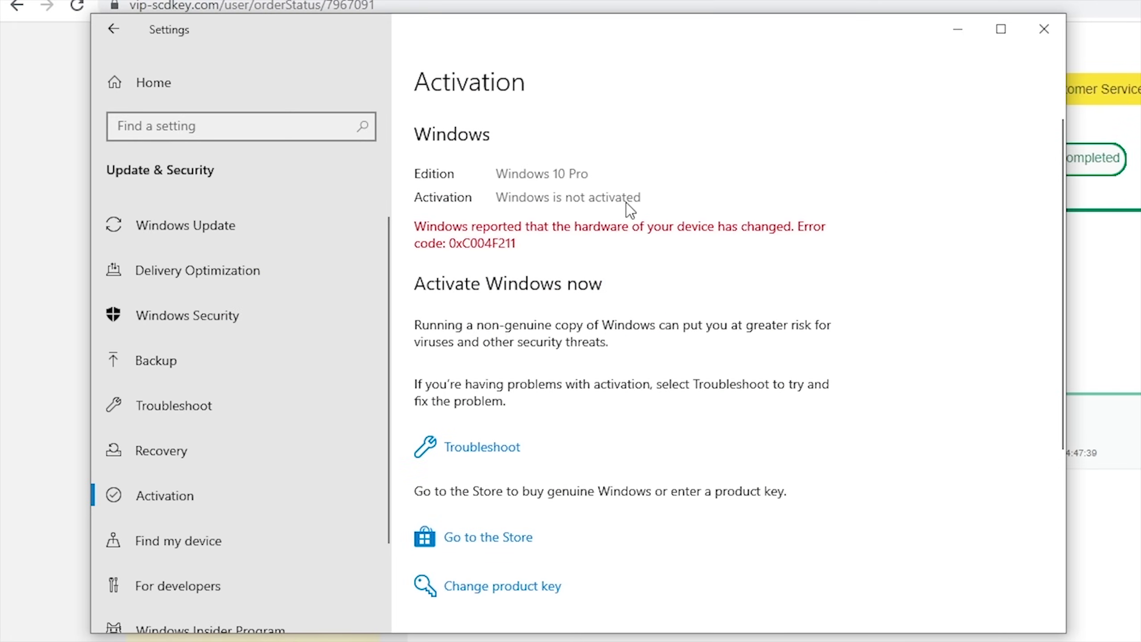
Paste the purchased key as the new product key and activate Windows 10 Pro
{"action": "left_click", "coordinate": [506, 590]}
{"action": "right_click", "coordinate": [327, 348]}
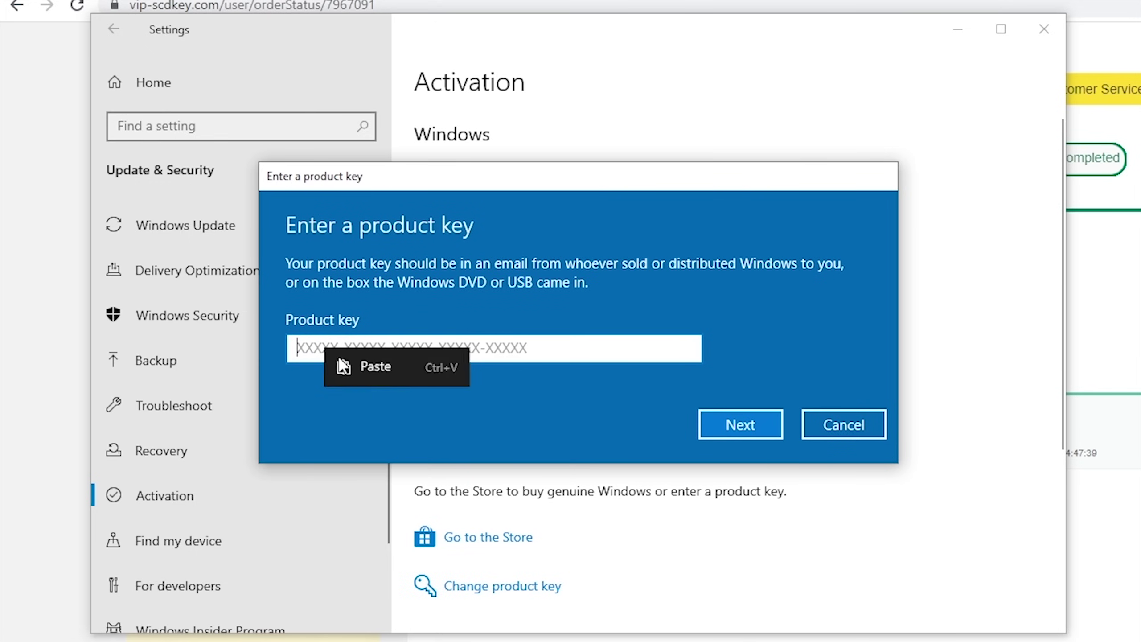
{"action": "left_click", "coordinate": [382, 373]}
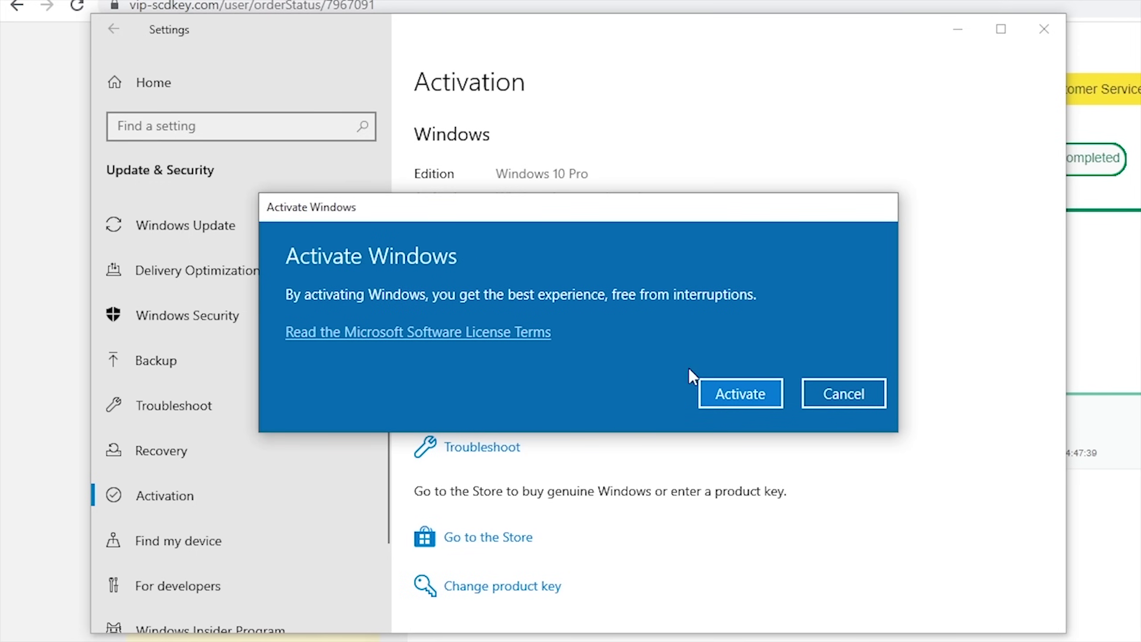
{"action": "left_click", "coordinate": [731, 393]}
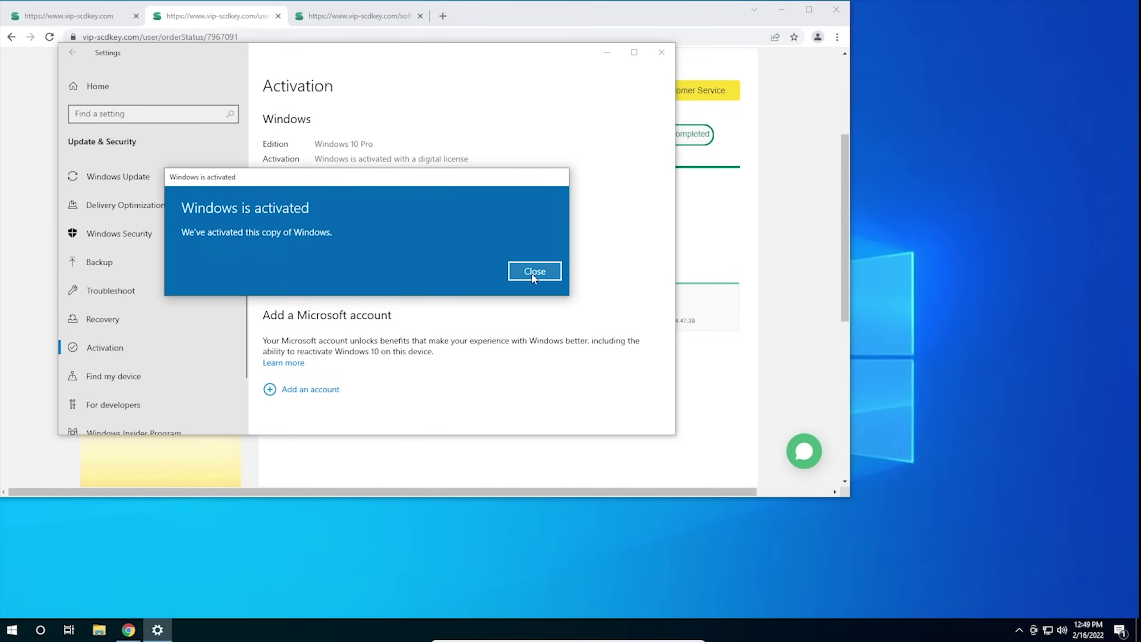
{"action": "left_click", "coordinate": [533, 274]}
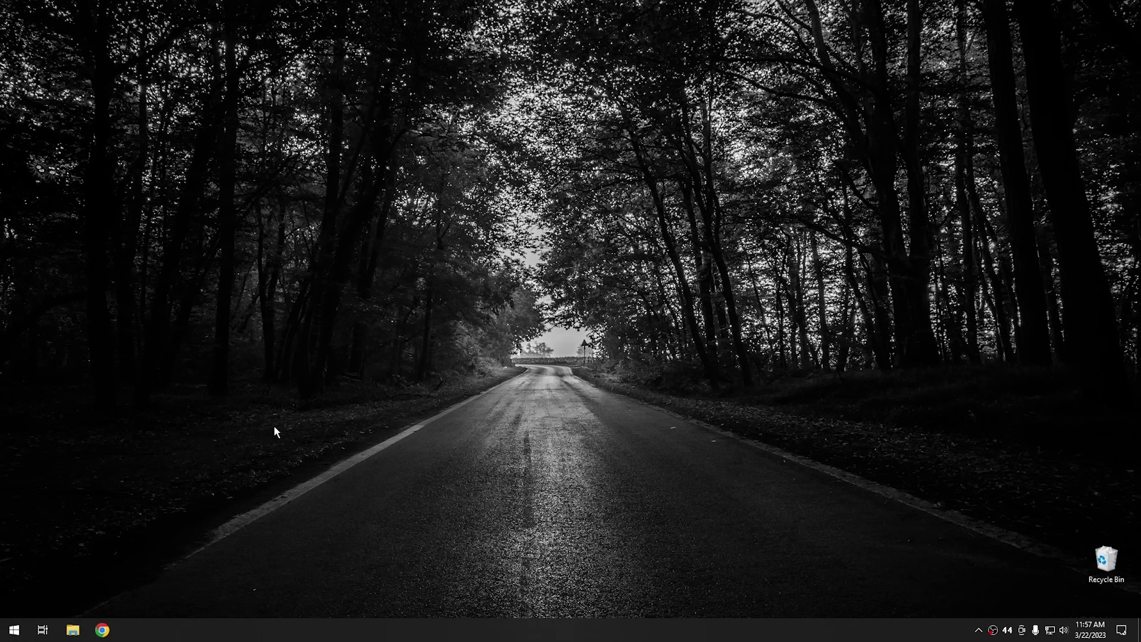
Open Personalization > Colors in Windows Settings and shift the window right
{"action": "left_click", "coordinate": [4, 638]}
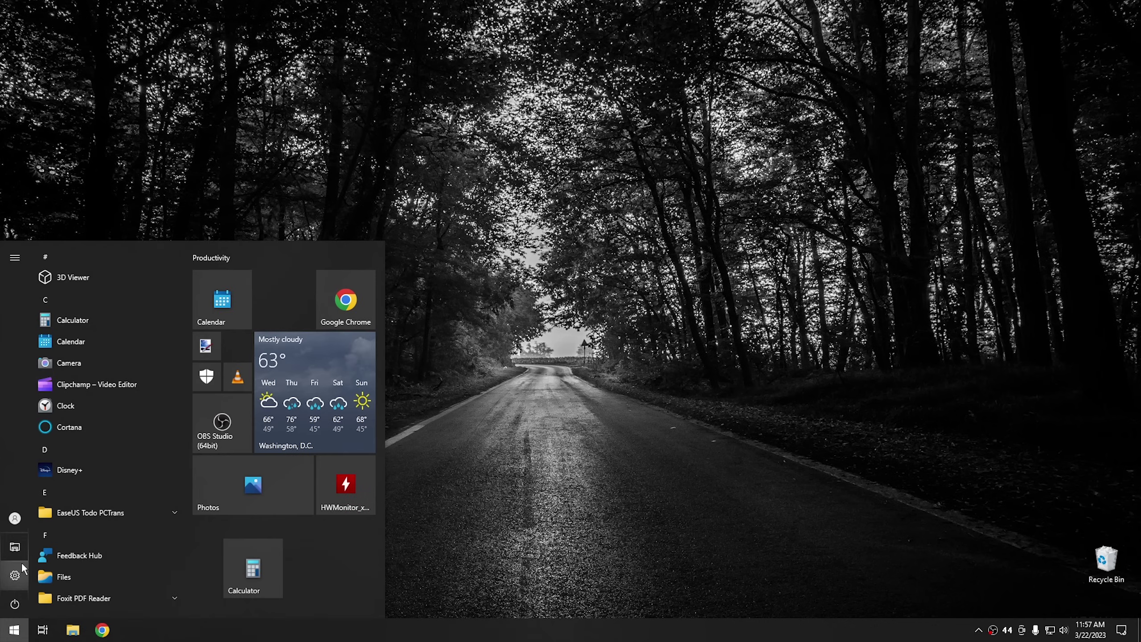
{"action": "left_click", "coordinate": [15, 576]}
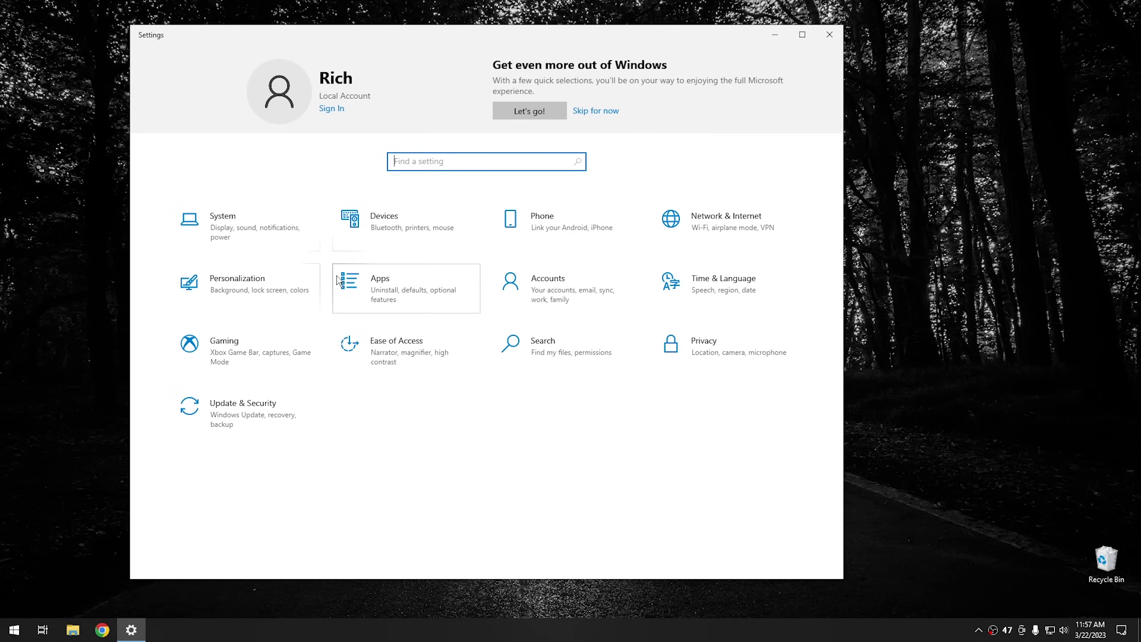
{"action": "left_click", "coordinate": [278, 290]}
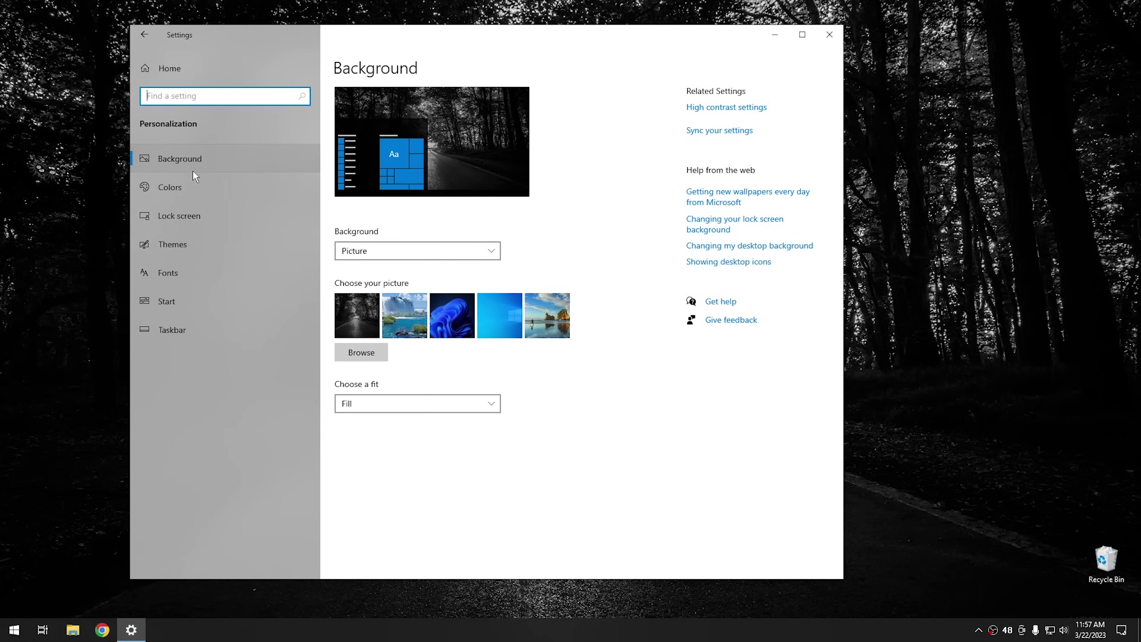
{"action": "left_click", "coordinate": [187, 185]}
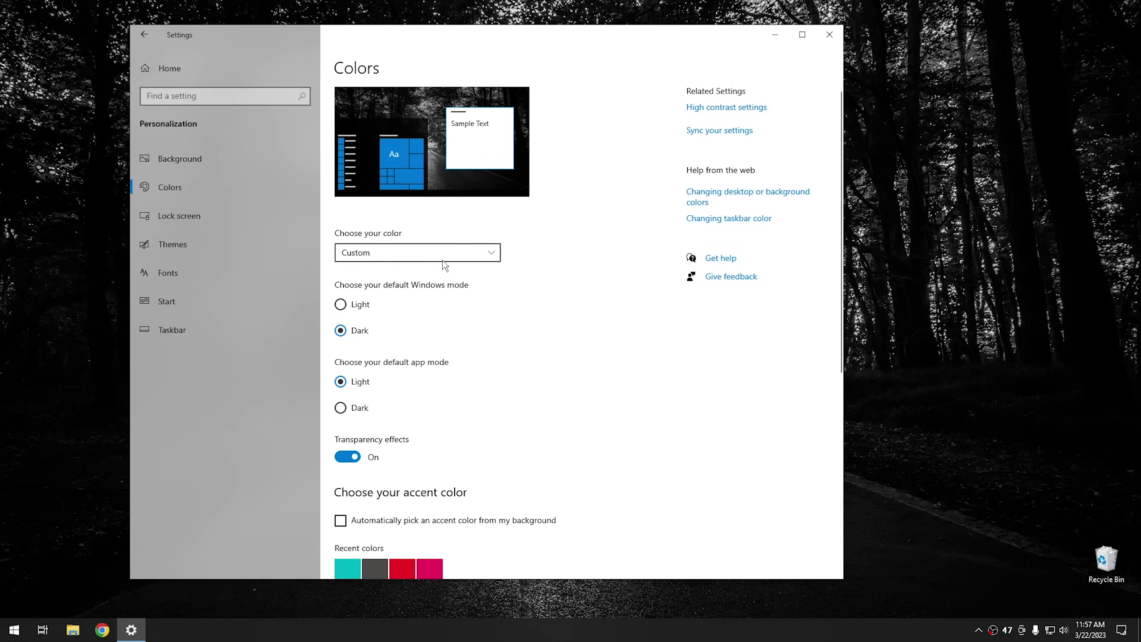
{"action": "left_click_drag", "start_coordinate": [491, 30], "coordinate": [529, 33]}
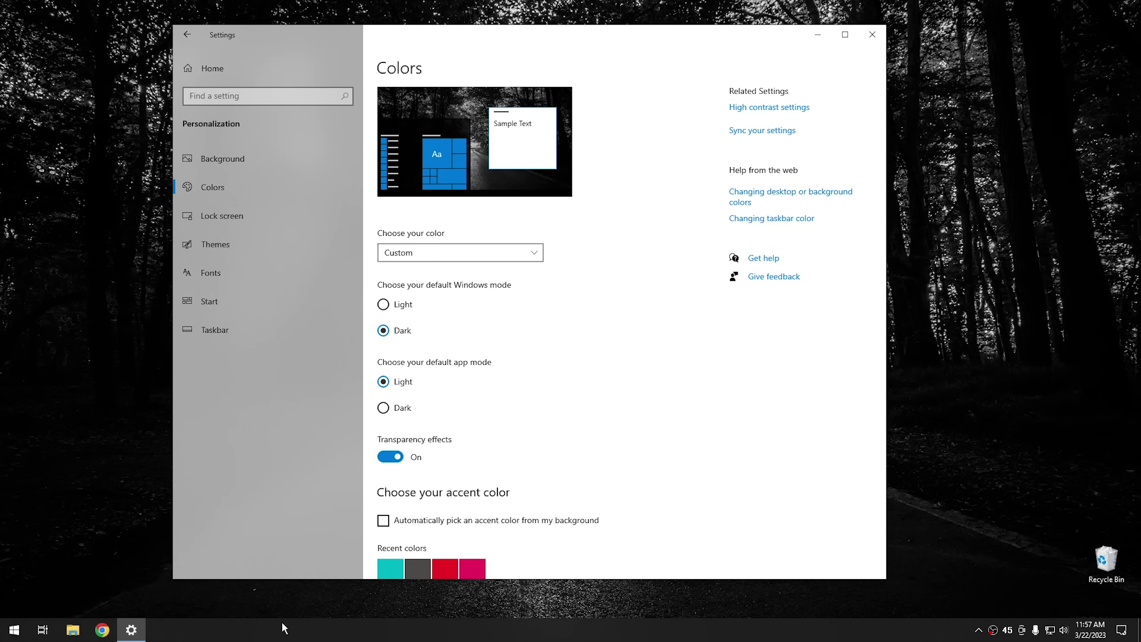
Try dark app mode and light Windows mode, checking the Start menu colours each time
{"action": "left_click", "coordinate": [13, 629]}
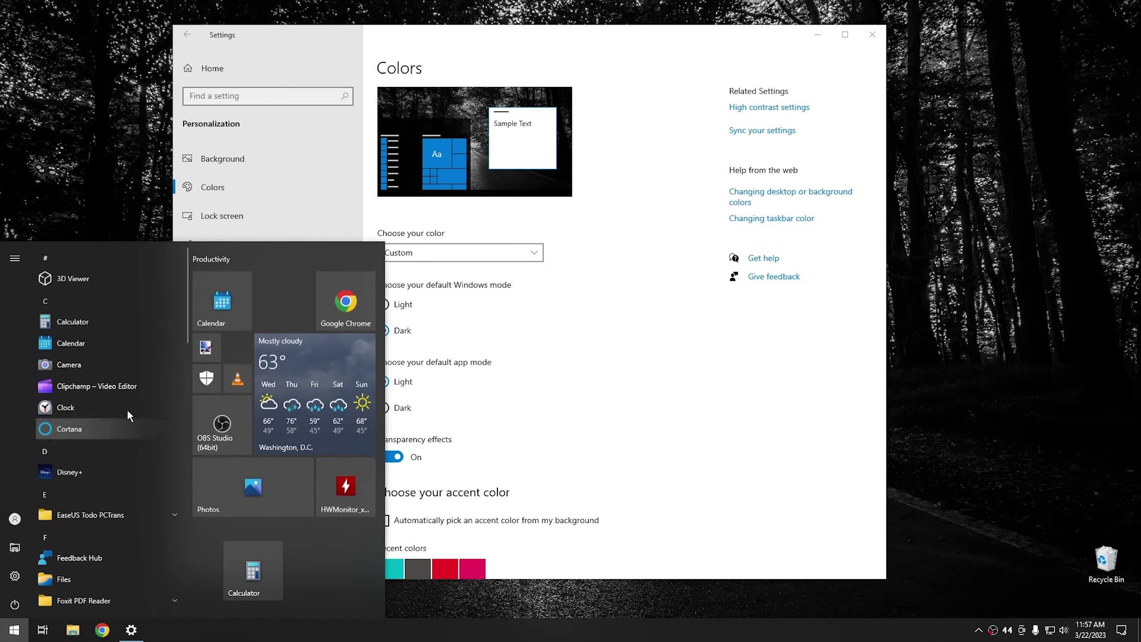
{"action": "left_click", "coordinate": [577, 310]}
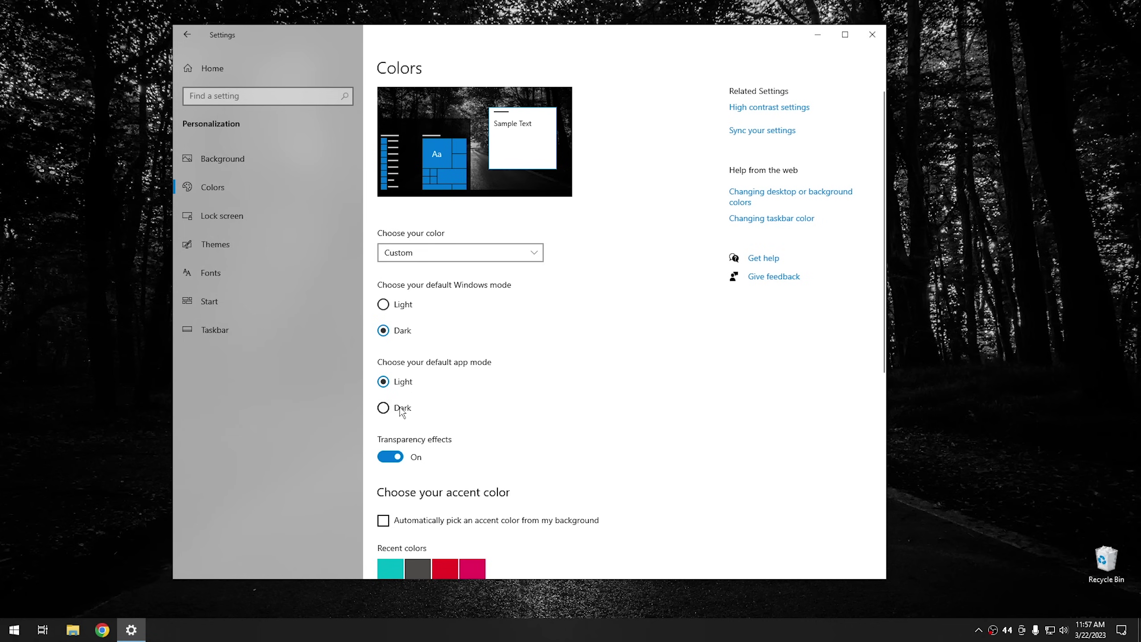
{"action": "left_click", "coordinate": [384, 408]}
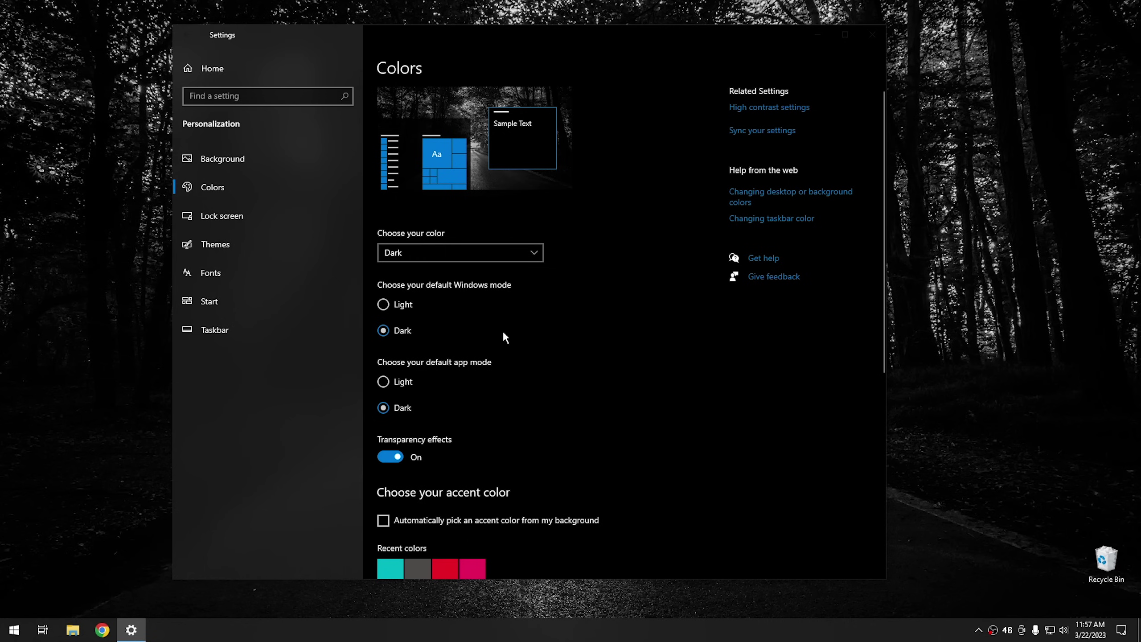
{"action": "left_click", "coordinate": [403, 305]}
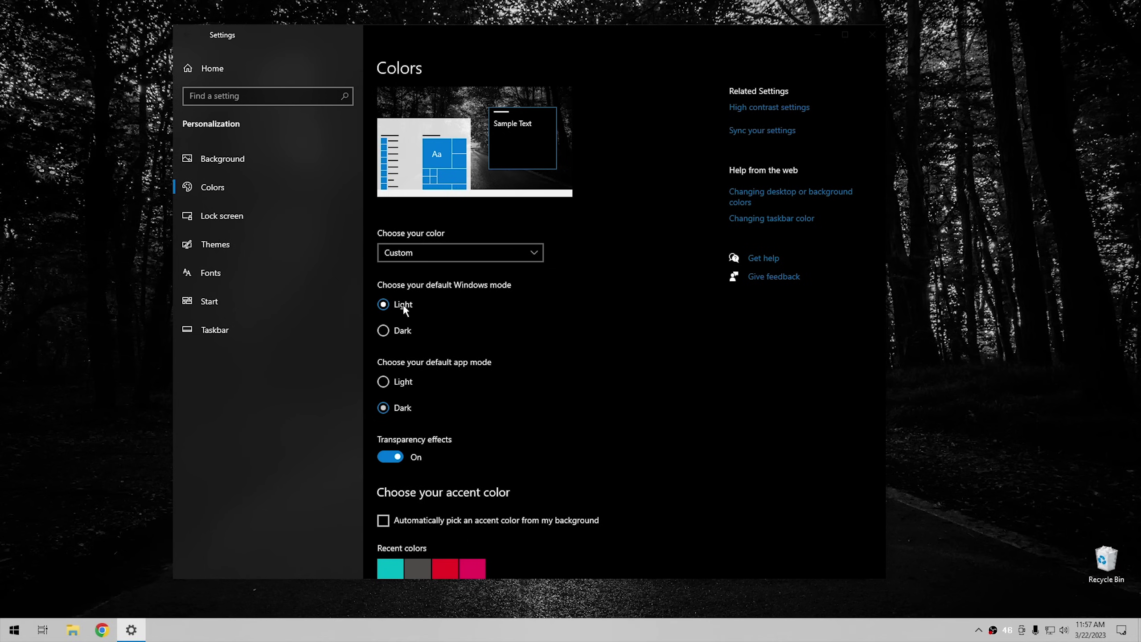
{"action": "left_click", "coordinate": [13, 630]}
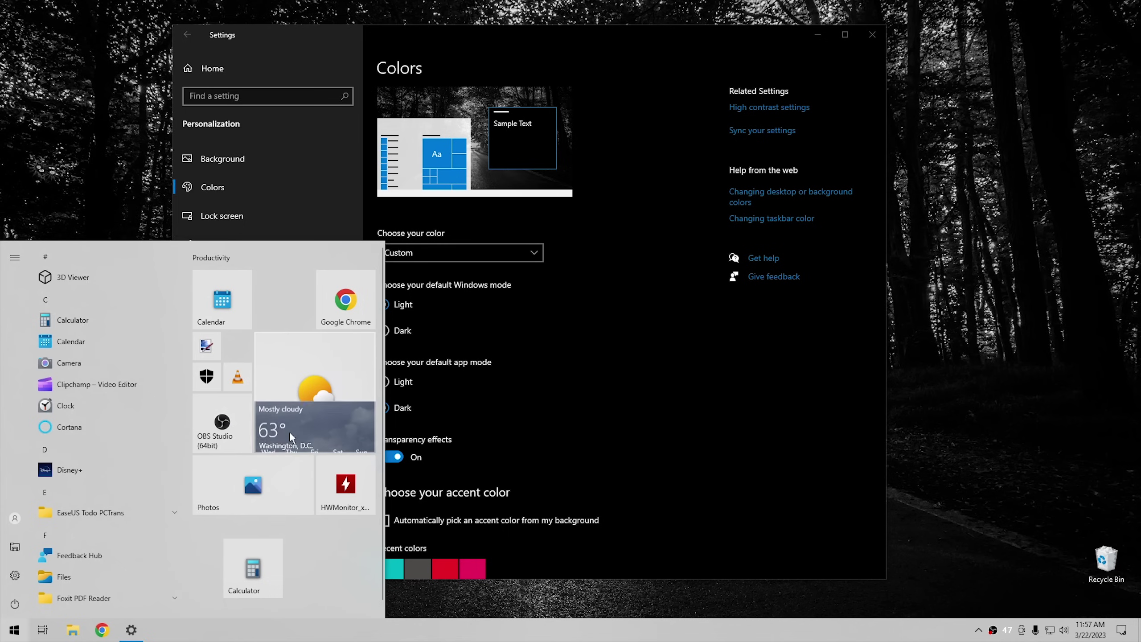
{"action": "left_click", "coordinate": [493, 394]}
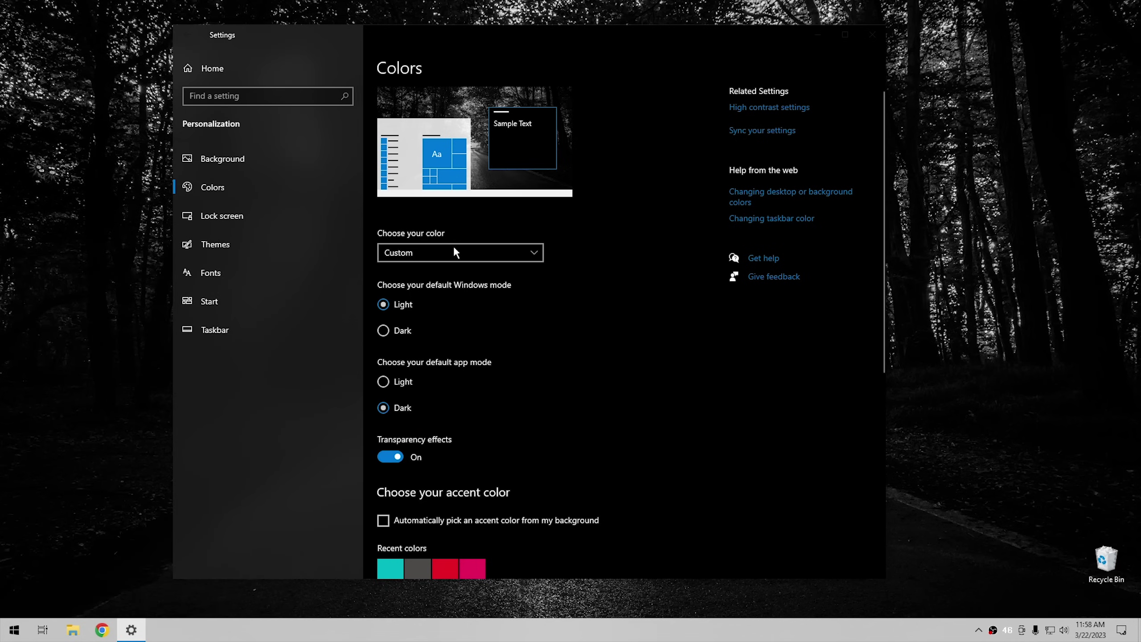
Set the colour scheme to Light, then change it to Dark
{"action": "left_click", "coordinate": [410, 252]}
{"action": "left_click", "coordinate": [431, 214]}
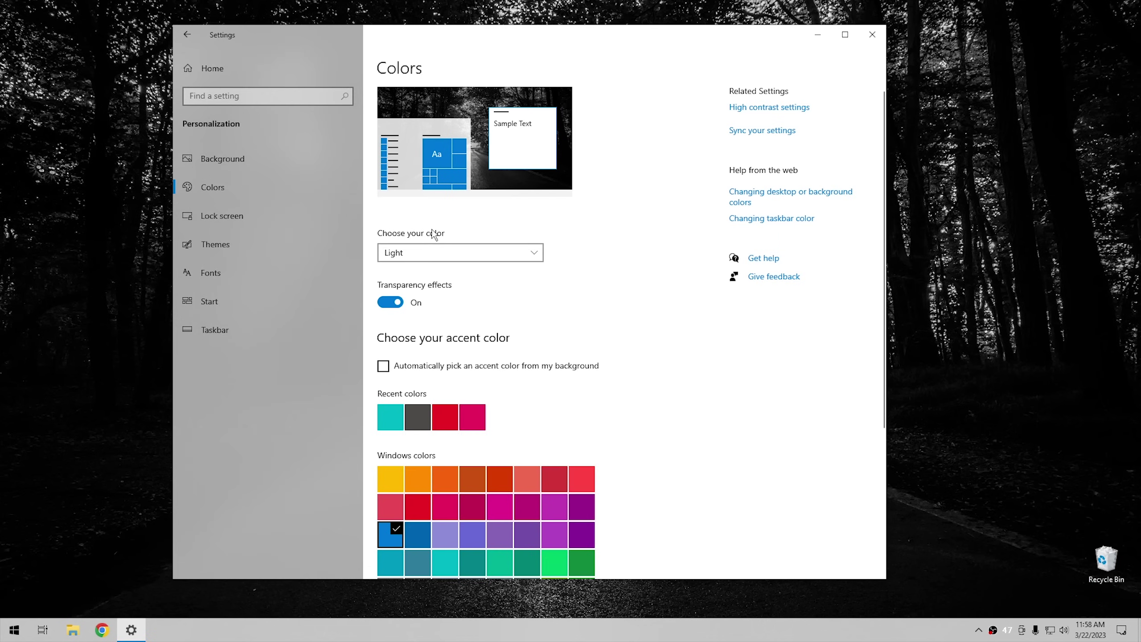
{"action": "left_click", "coordinate": [433, 248]}
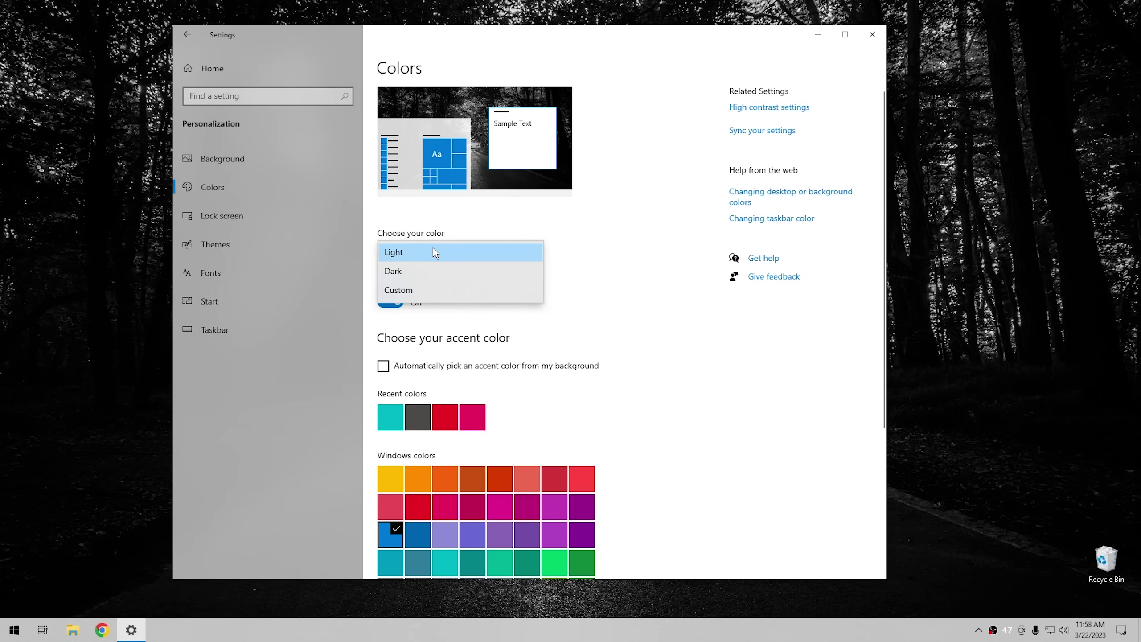
{"action": "left_click", "coordinate": [438, 272]}
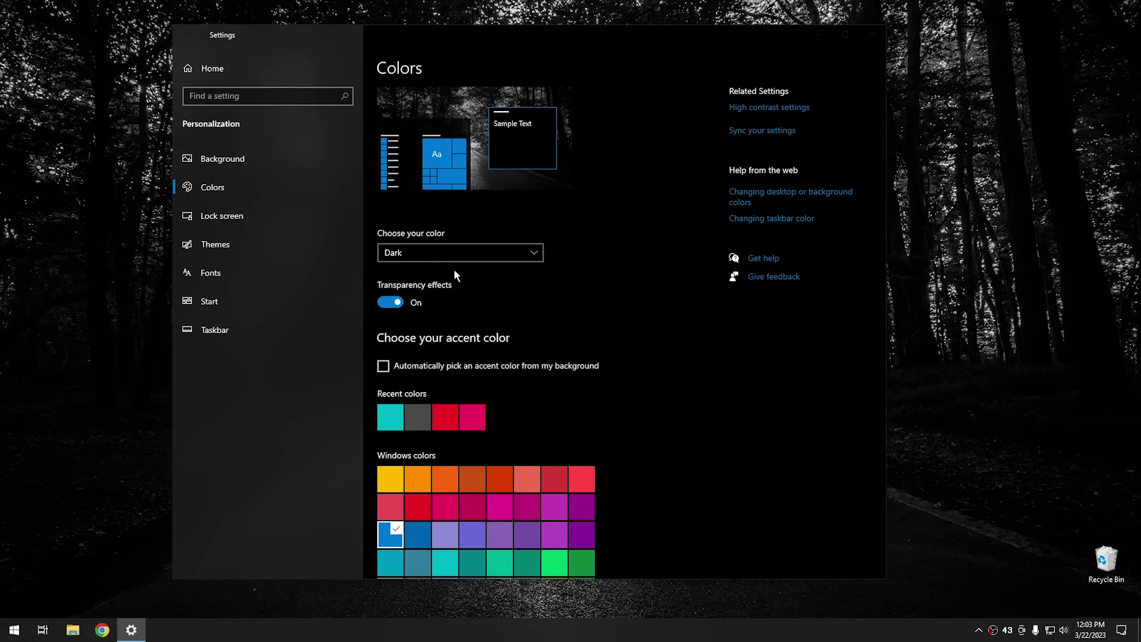
Choose the Custom scheme with Dark Windows mode and Light app mode, then close Settings
{"action": "left_click", "coordinate": [504, 253]}
{"action": "left_click", "coordinate": [427, 272]}
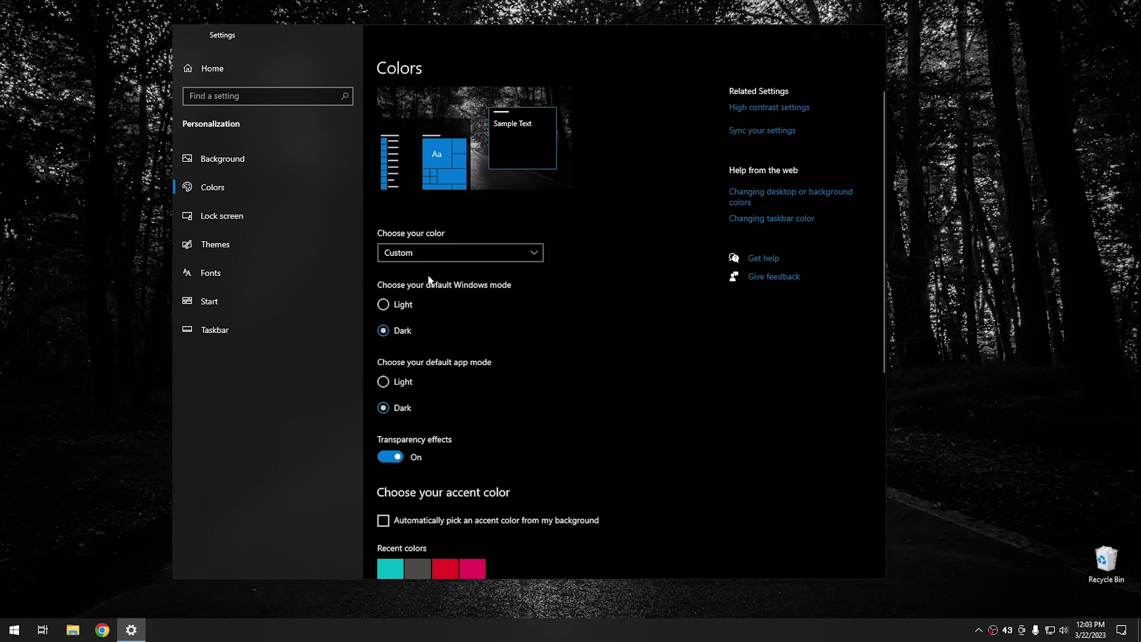
{"action": "left_click", "coordinate": [386, 304]}
{"action": "left_click", "coordinate": [383, 332]}
{"action": "left_click", "coordinate": [384, 378]}
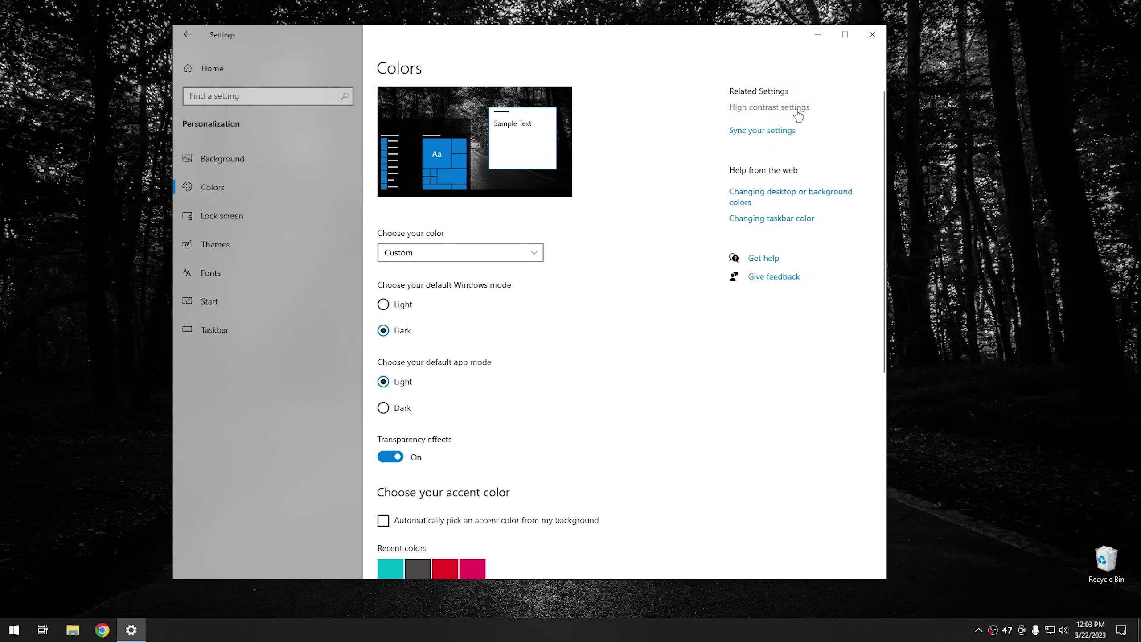
{"action": "left_click", "coordinate": [873, 36]}
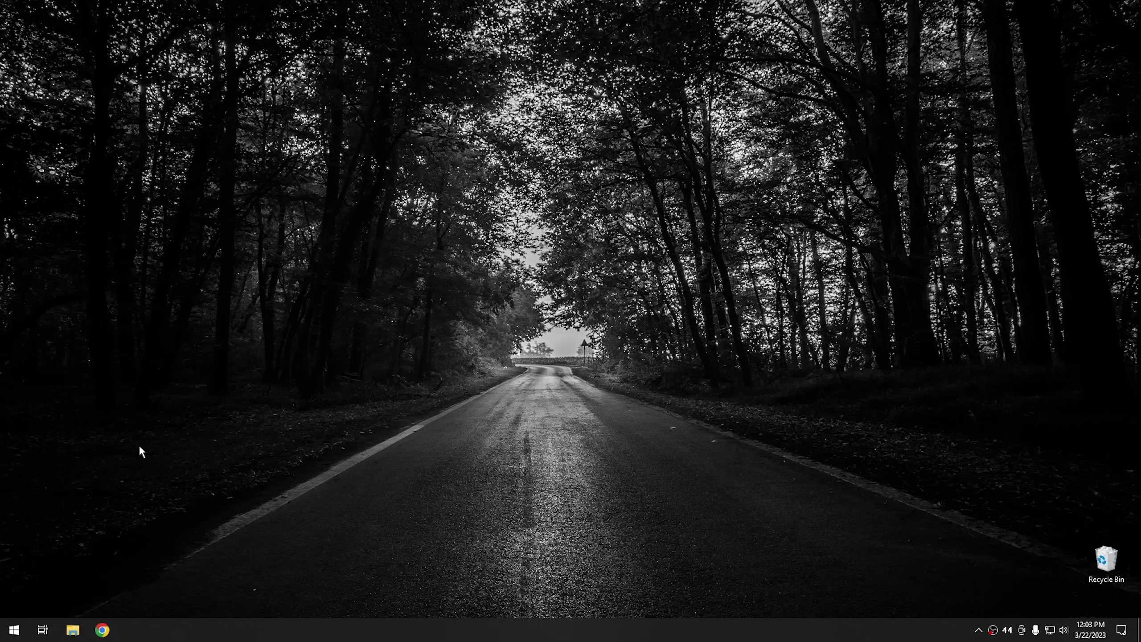
{"action": "left_click", "coordinate": [14, 629]}
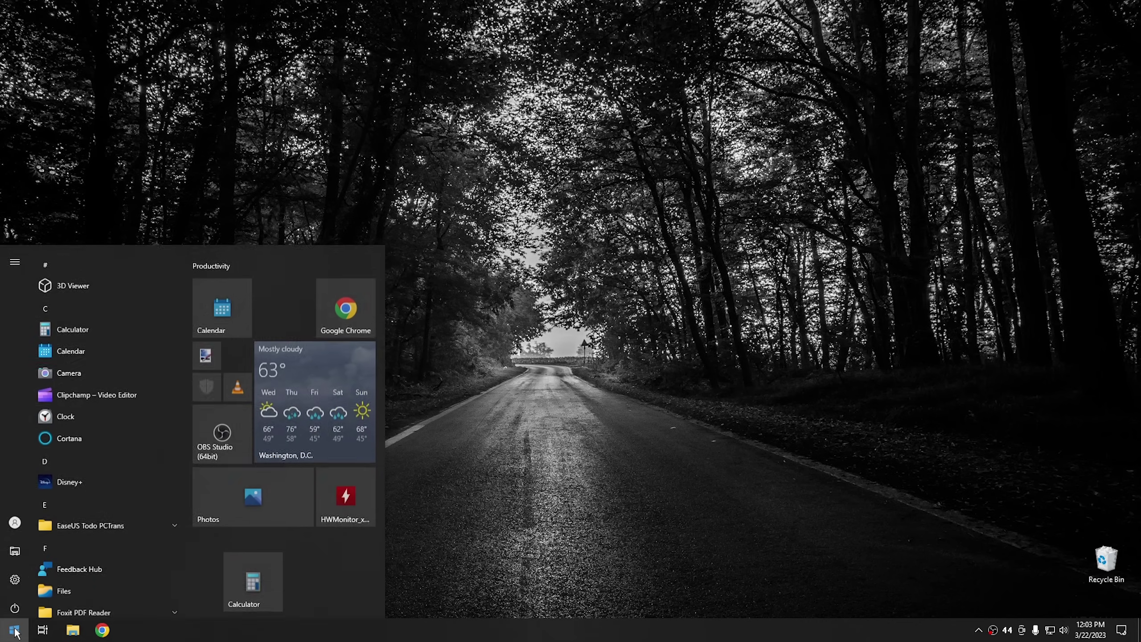
{"action": "left_click", "coordinate": [14, 604]}
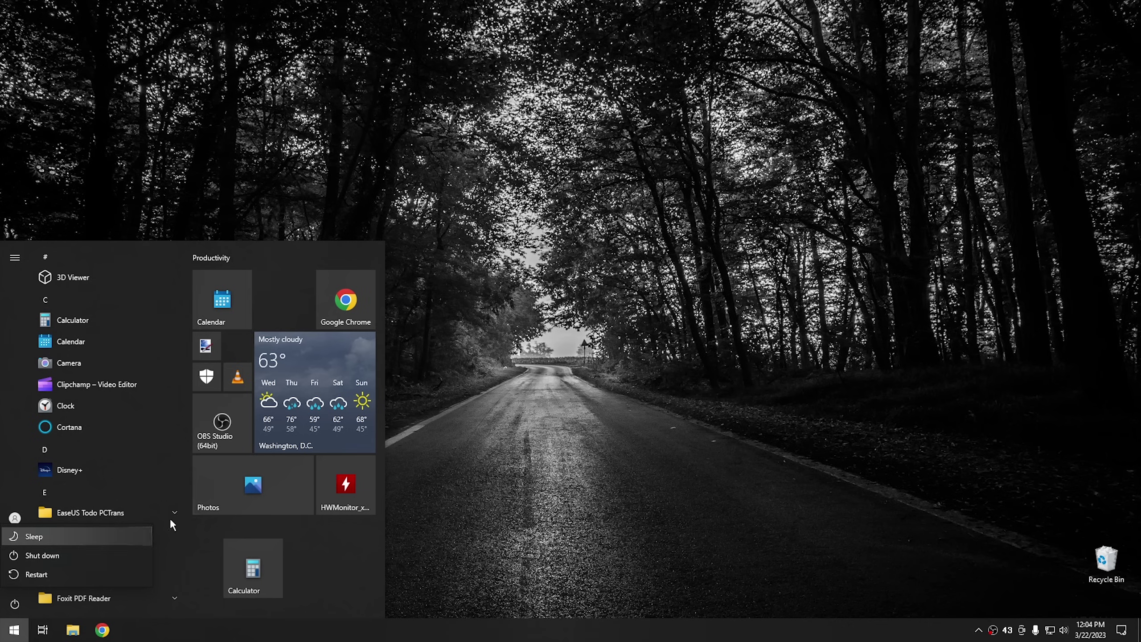
{"action": "left_click", "coordinate": [441, 416]}
{"action": "left_click", "coordinate": [73, 630]}
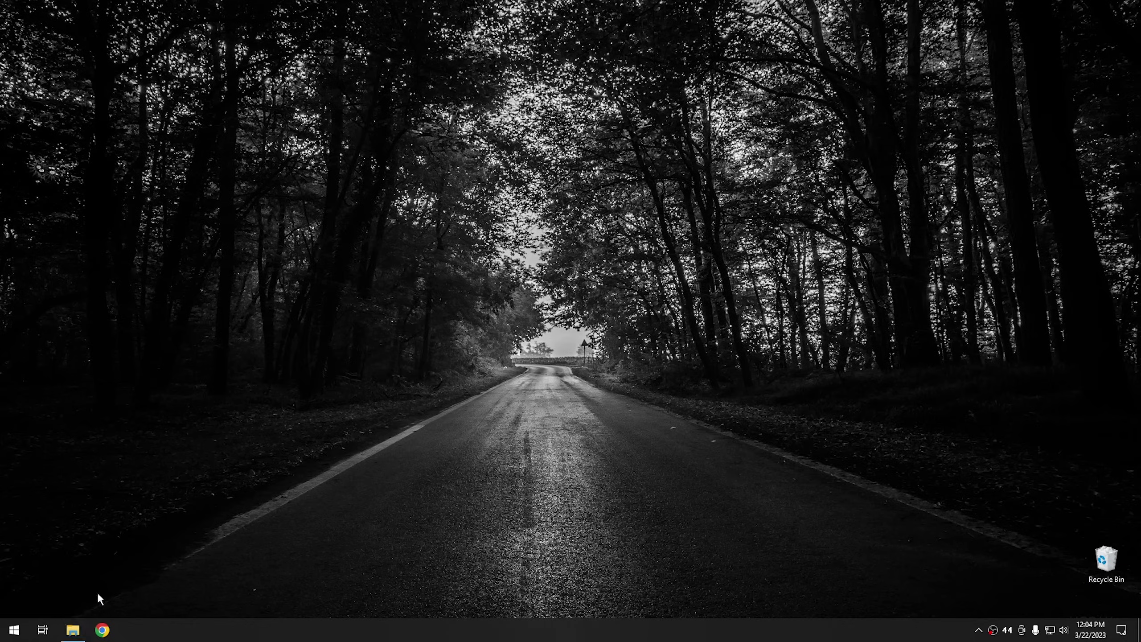
{"action": "double_click", "coordinate": [701, 230]}
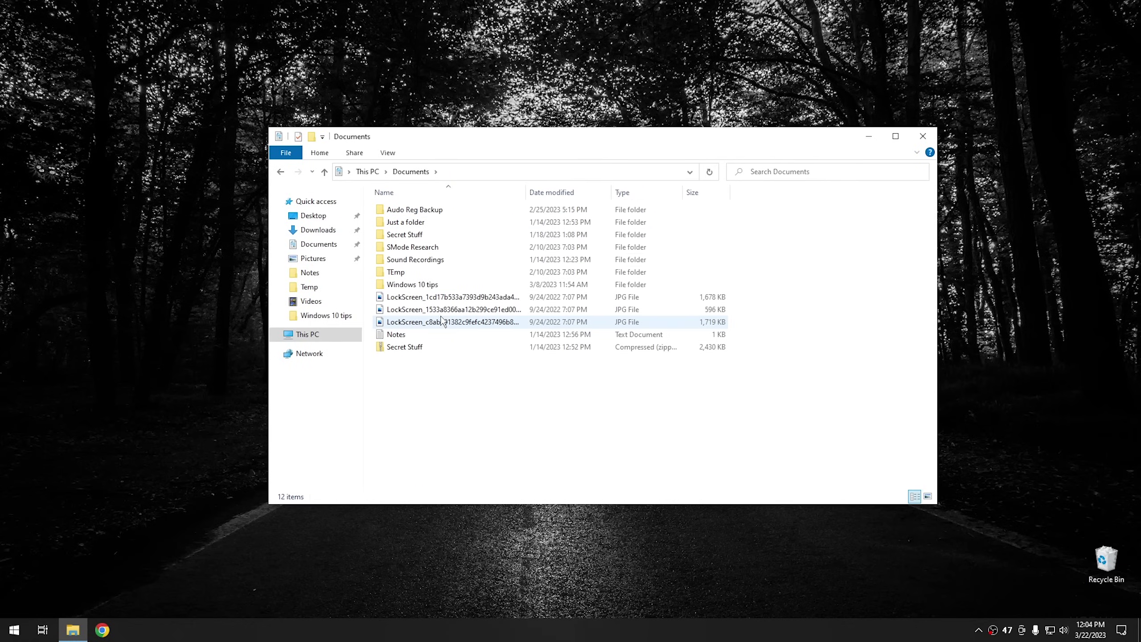
{"action": "right_click", "coordinate": [458, 302]}
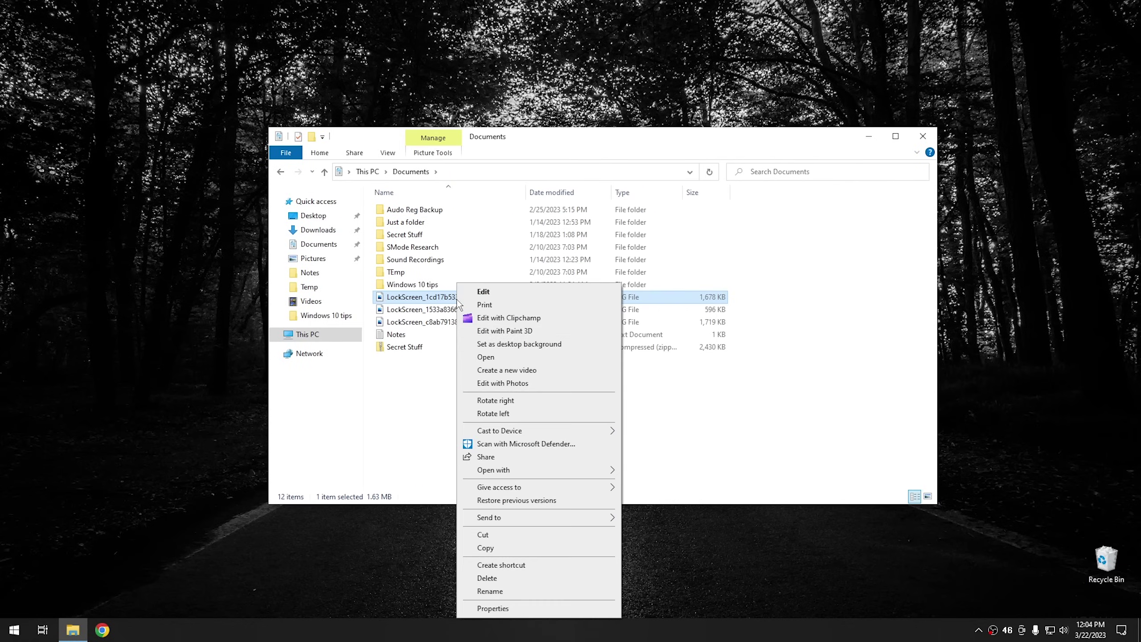
{"action": "mouse_move", "coordinate": [515, 517]}
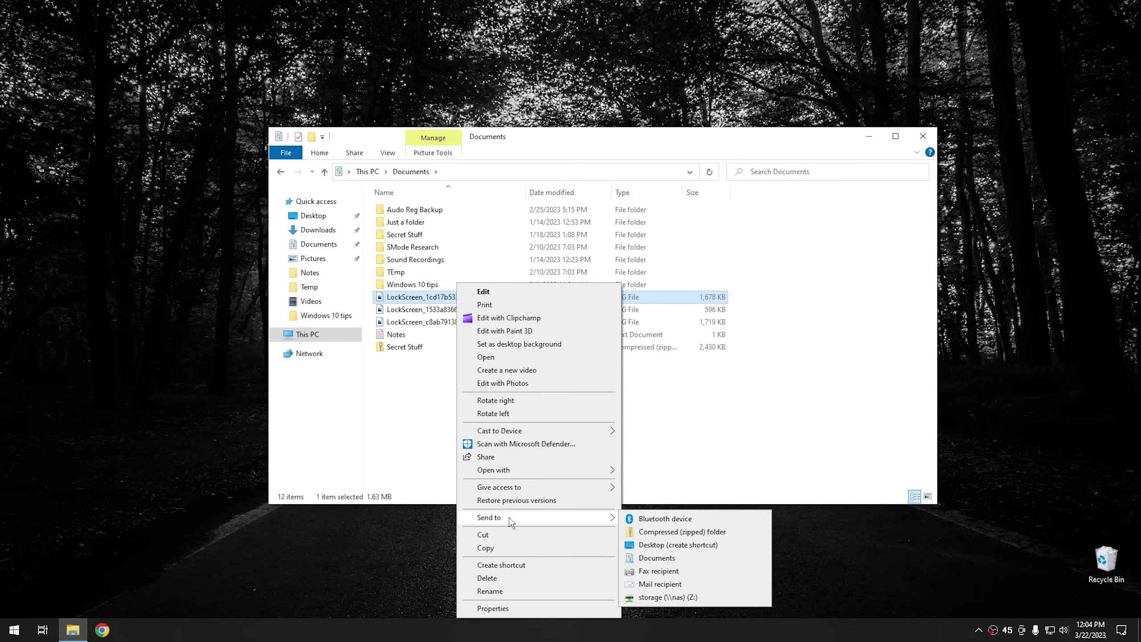
{"action": "left_click", "coordinate": [673, 551]}
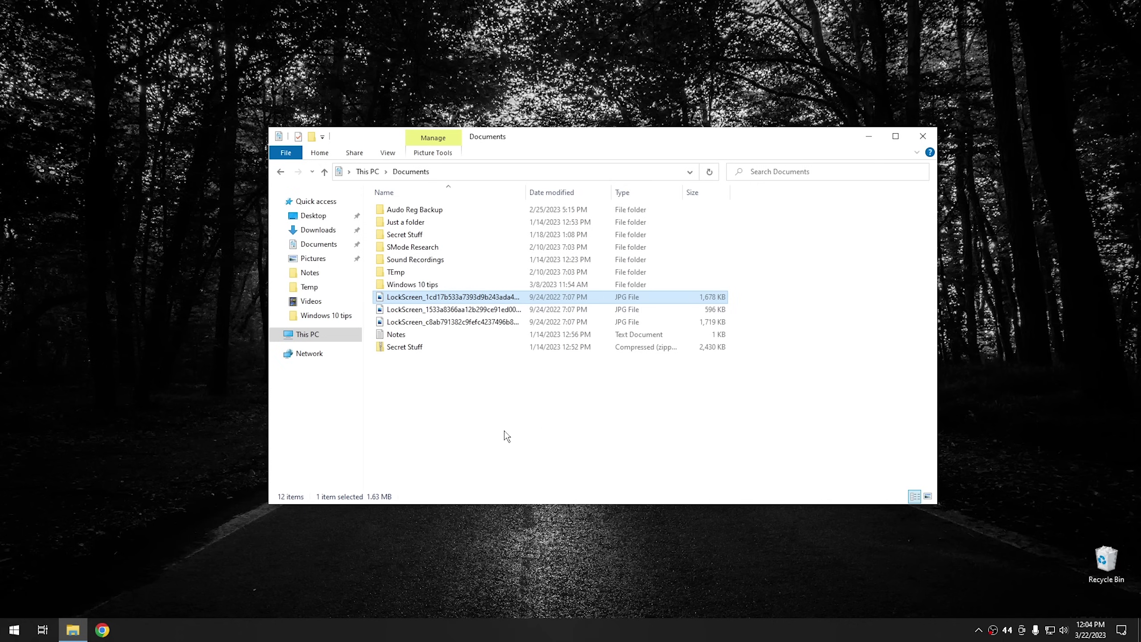
Run shell:sendto to open the SendTo folder and place it over Documents
{"action": "key", "text": "super+r"}
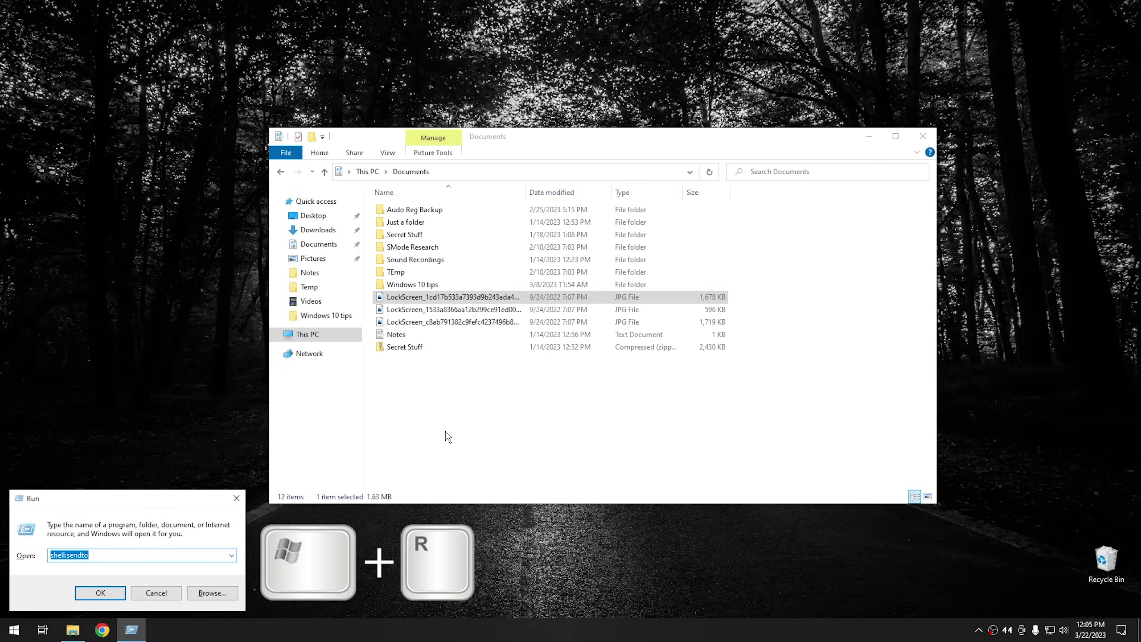
{"action": "left_click", "coordinate": [57, 554]}
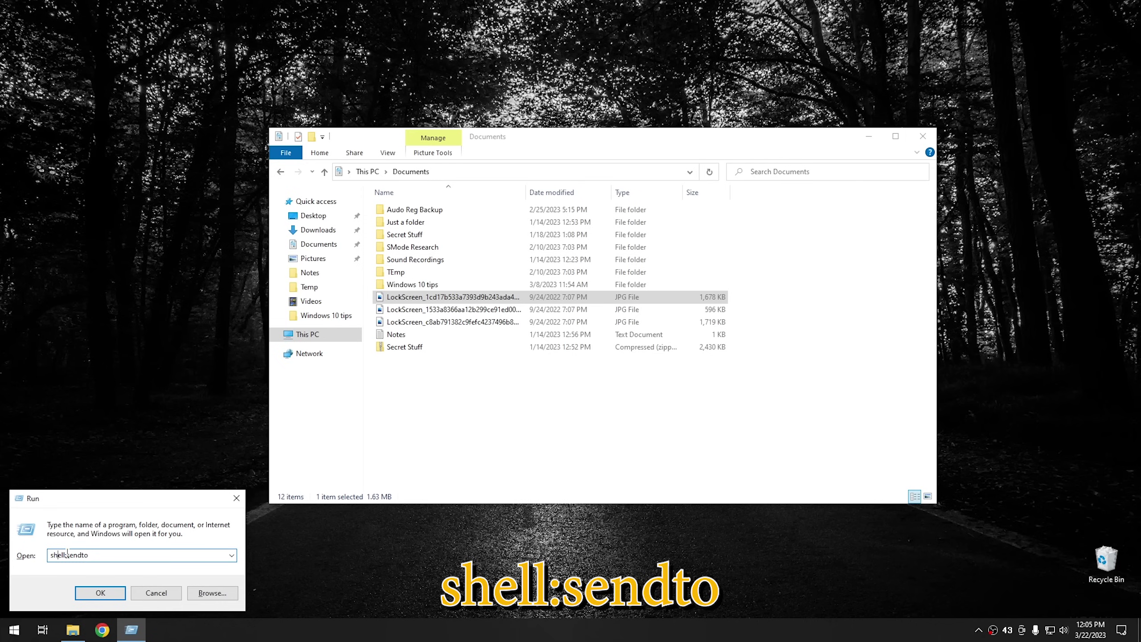
{"action": "left_click", "coordinate": [99, 593]}
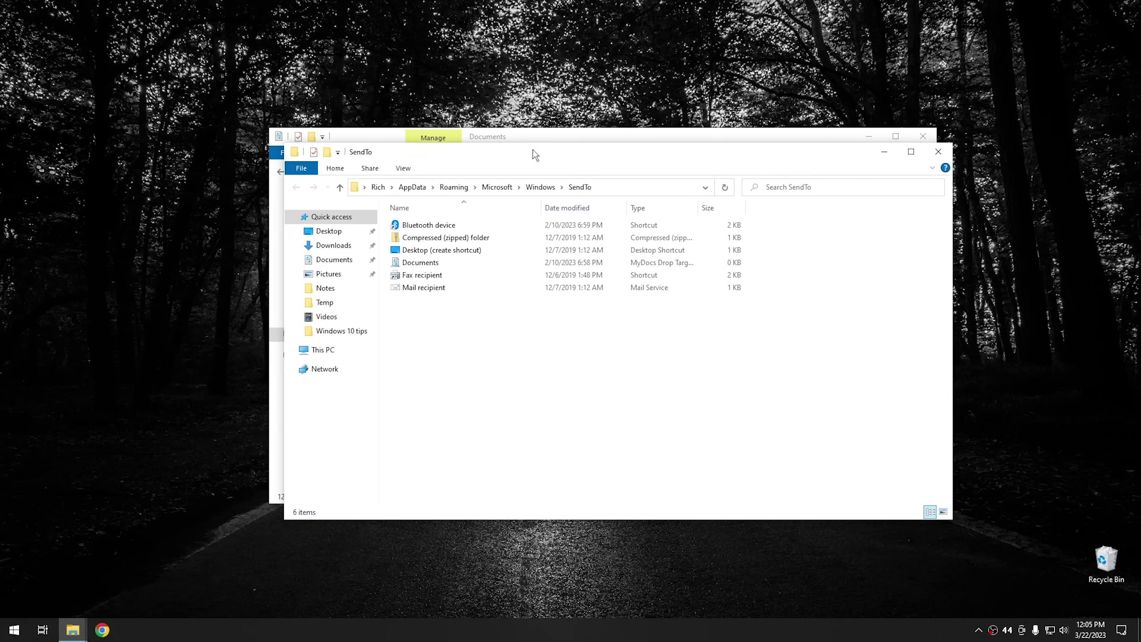
{"action": "left_click_drag", "start_coordinate": [533, 151], "coordinate": [698, 180]}
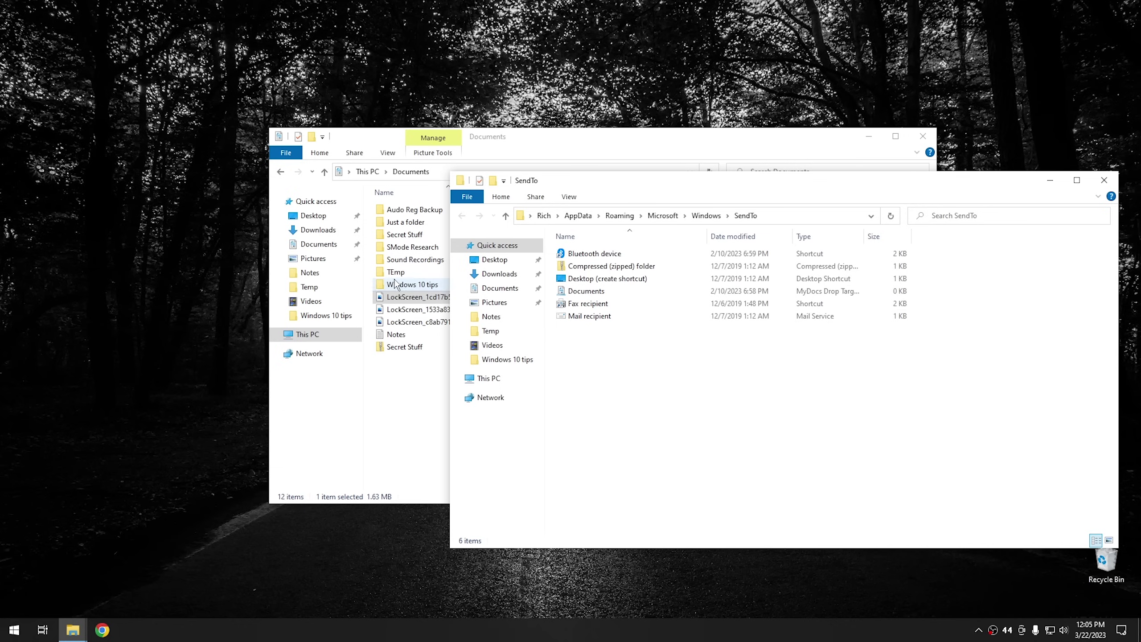
Create a new folder in the Documents window
{"action": "left_click", "coordinate": [403, 380]}
{"action": "right_click", "coordinate": [403, 379]}
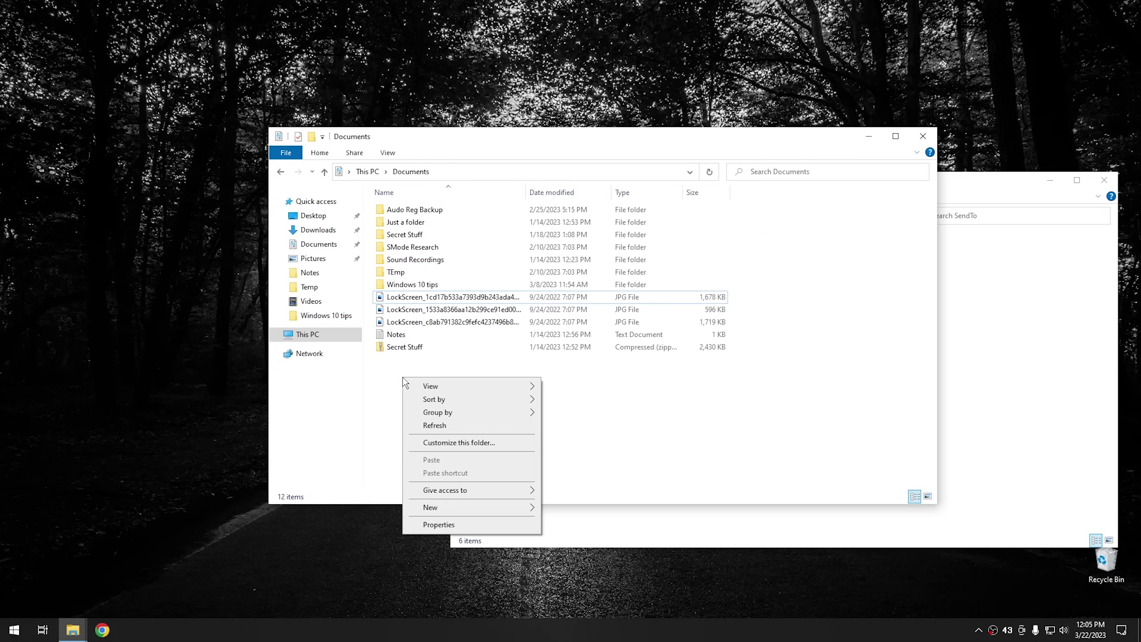
{"action": "mouse_move", "coordinate": [432, 508]}
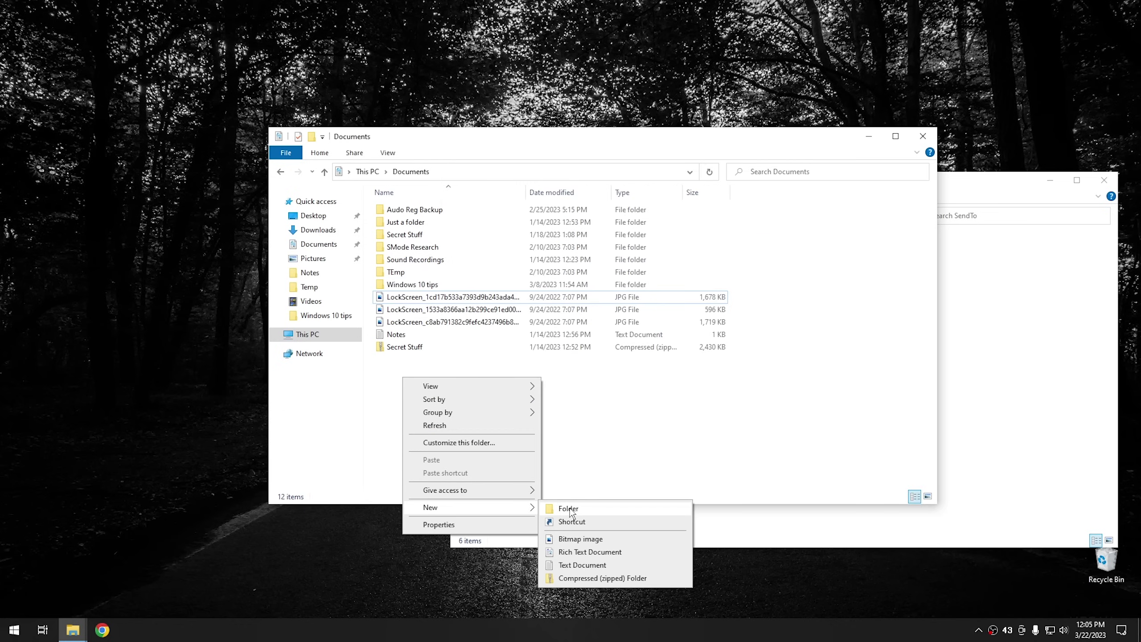
{"action": "left_click", "coordinate": [569, 509]}
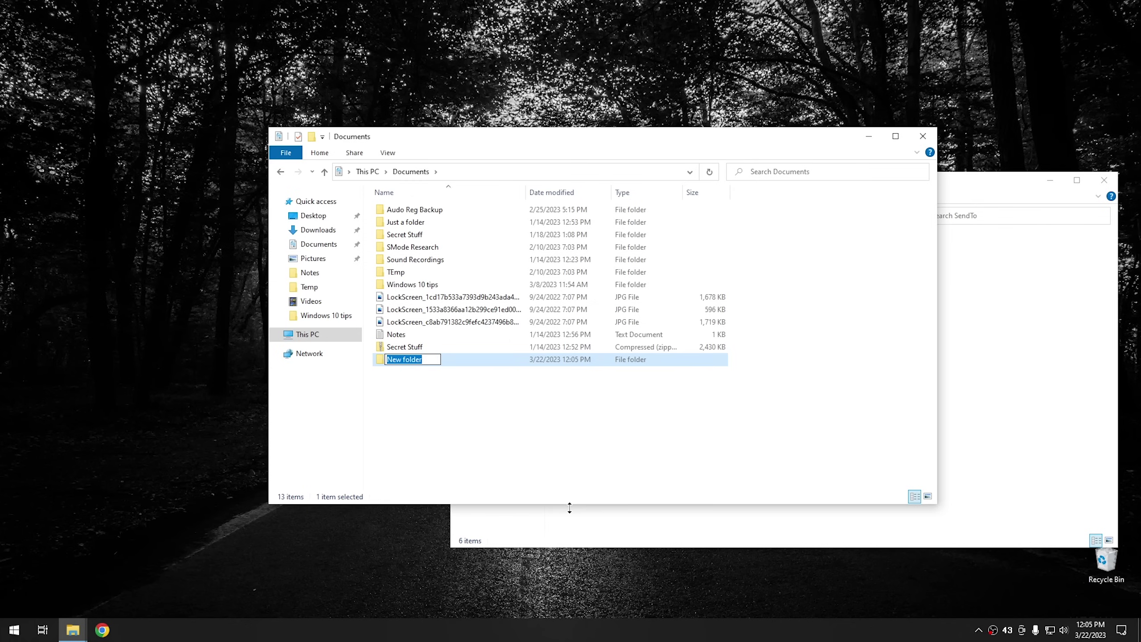
Name the new folder Stuff and create a shortcut to it
{"action": "type", "text": "Stuff"}
{"action": "key", "text": "Return"}
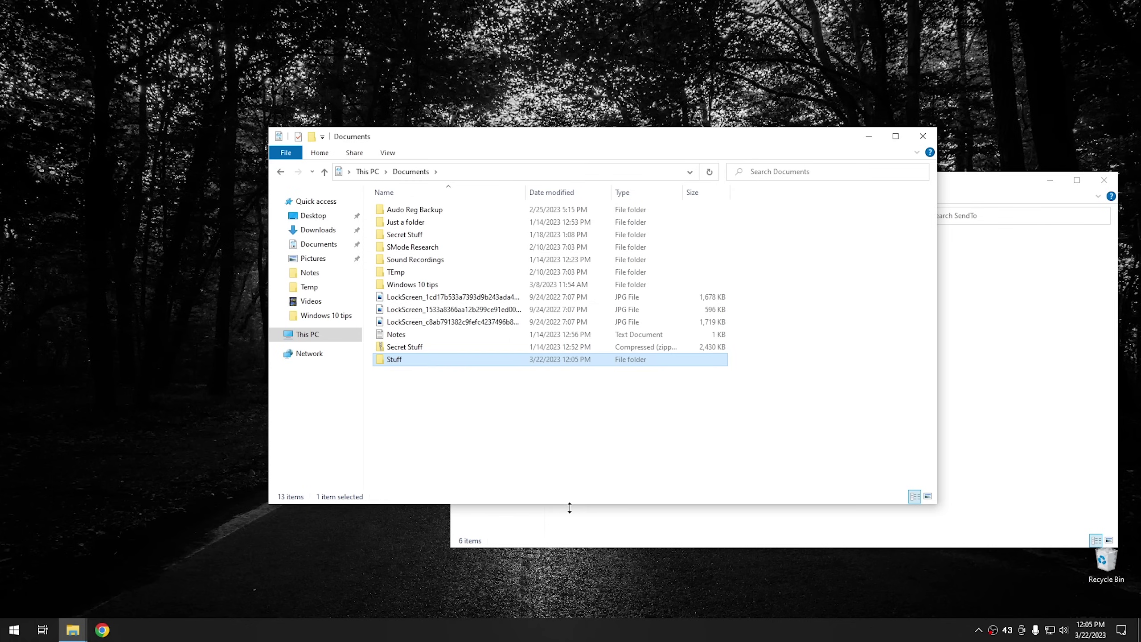
{"action": "right_click", "coordinate": [413, 363]}
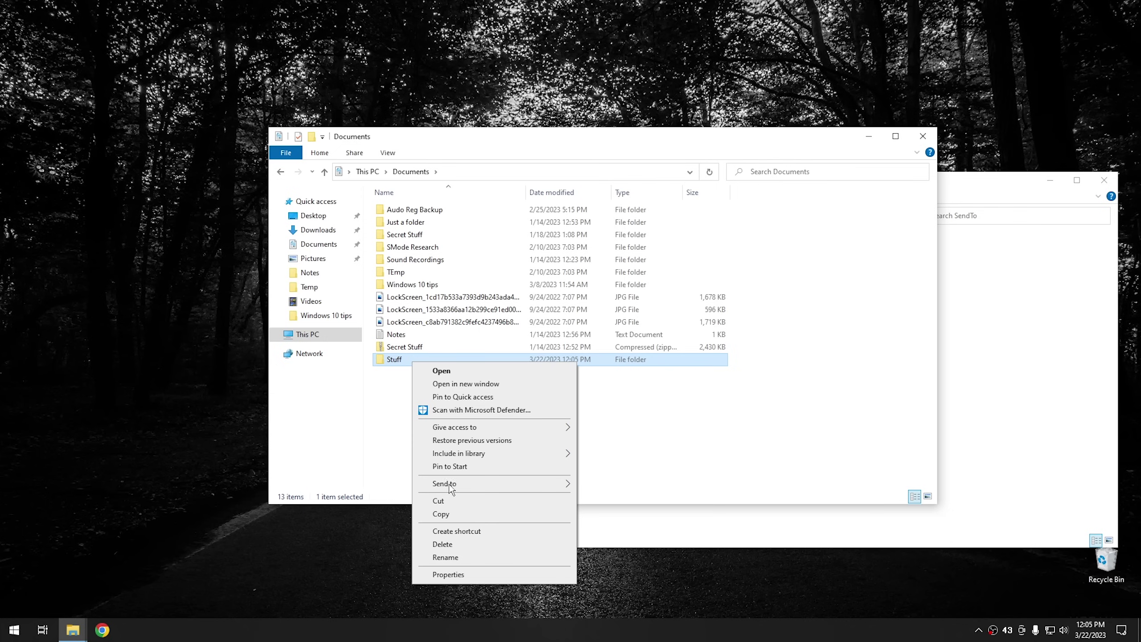
{"action": "left_click", "coordinate": [458, 531]}
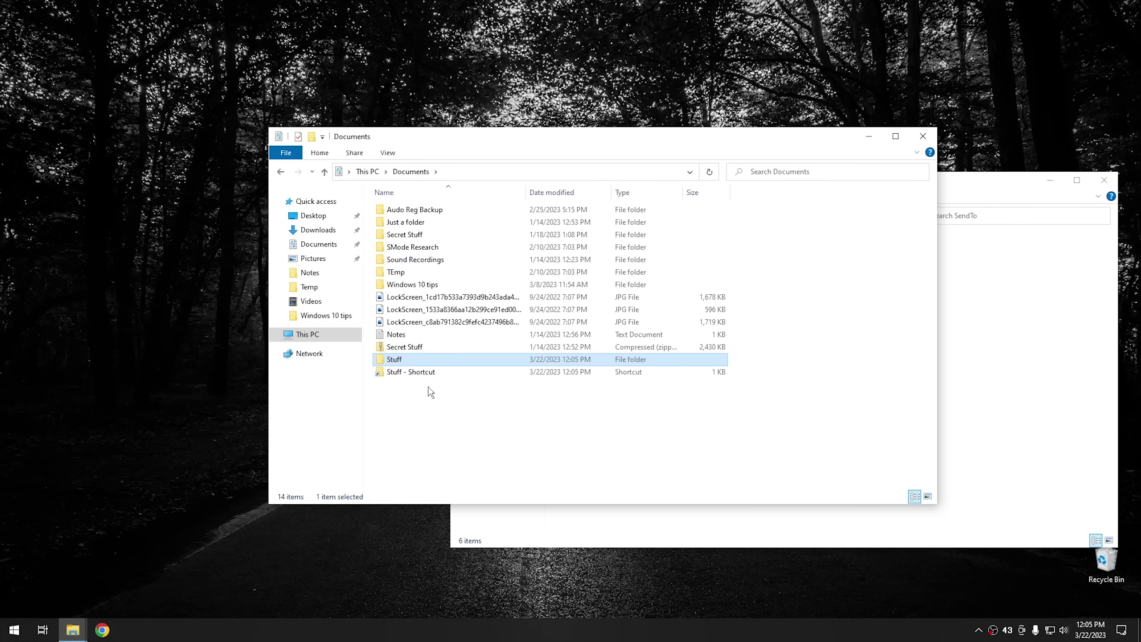
Move 'Stuff - Shortcut' from Documents into the SendTo folder
{"action": "left_click", "coordinate": [412, 376]}
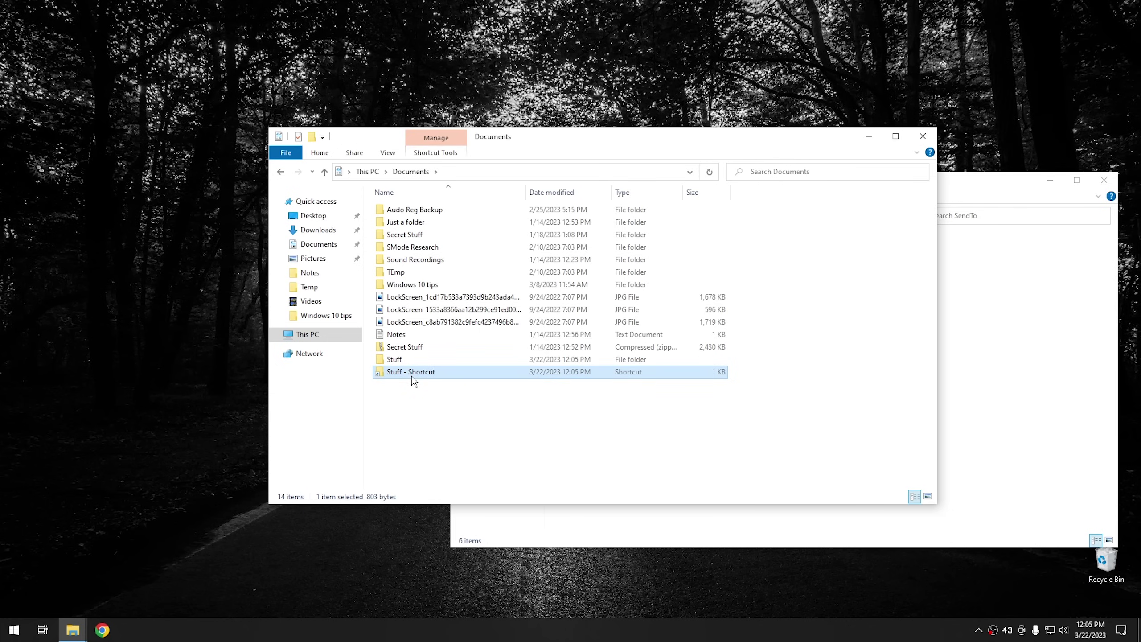
{"action": "left_click_drag", "start_coordinate": [810, 143], "coordinate": [619, 74]}
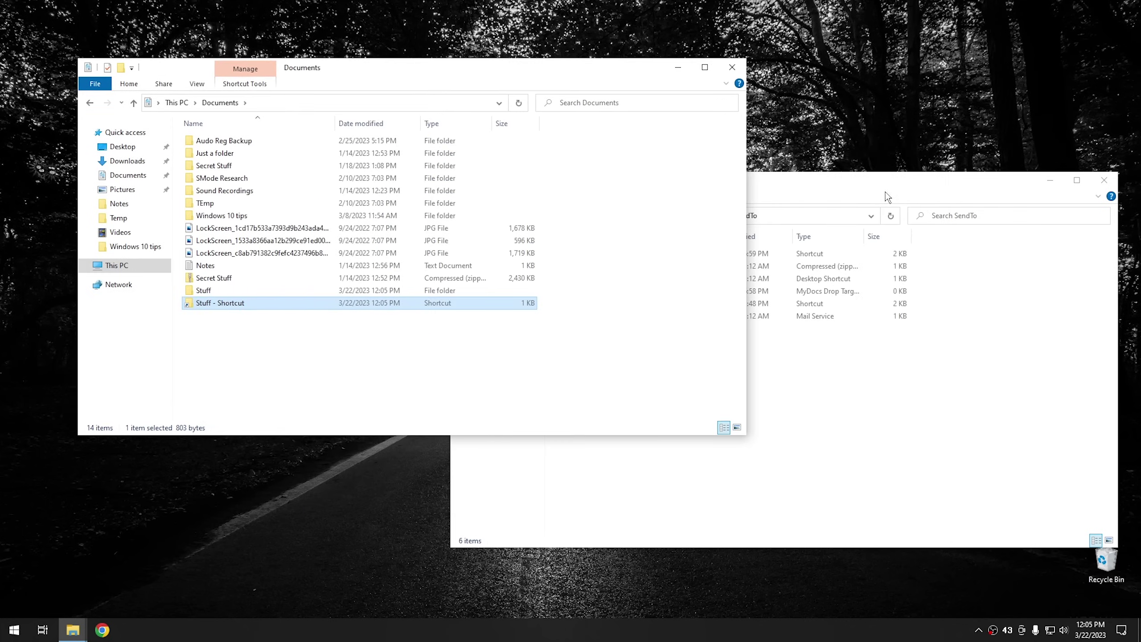
{"action": "left_click", "coordinate": [892, 195]}
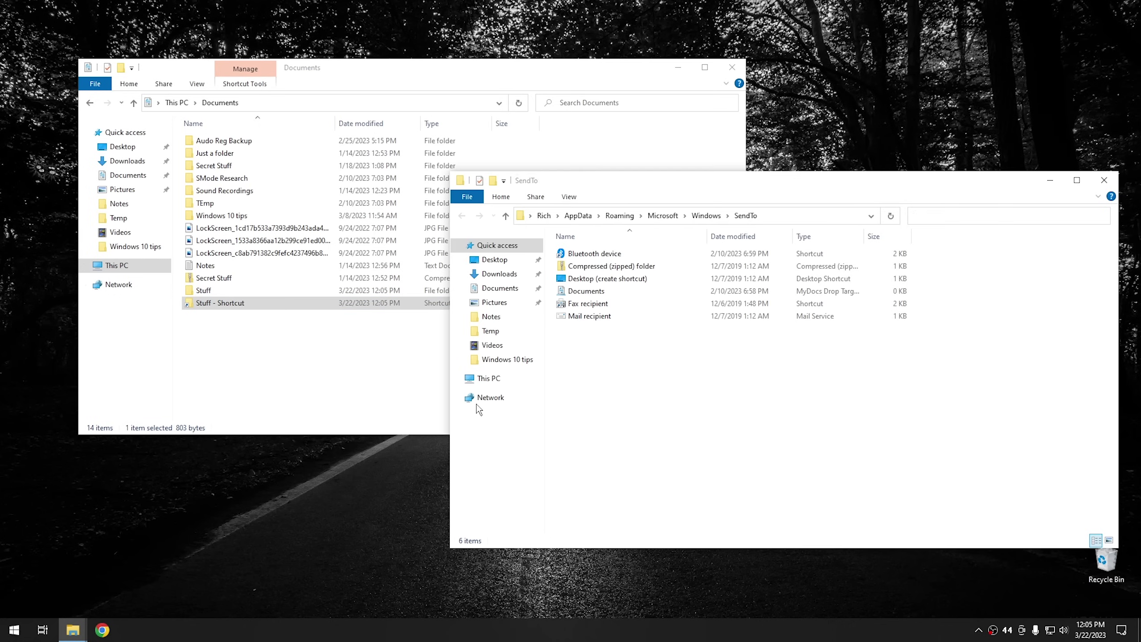
{"action": "left_click_drag", "start_coordinate": [478, 409], "coordinate": [619, 399]}
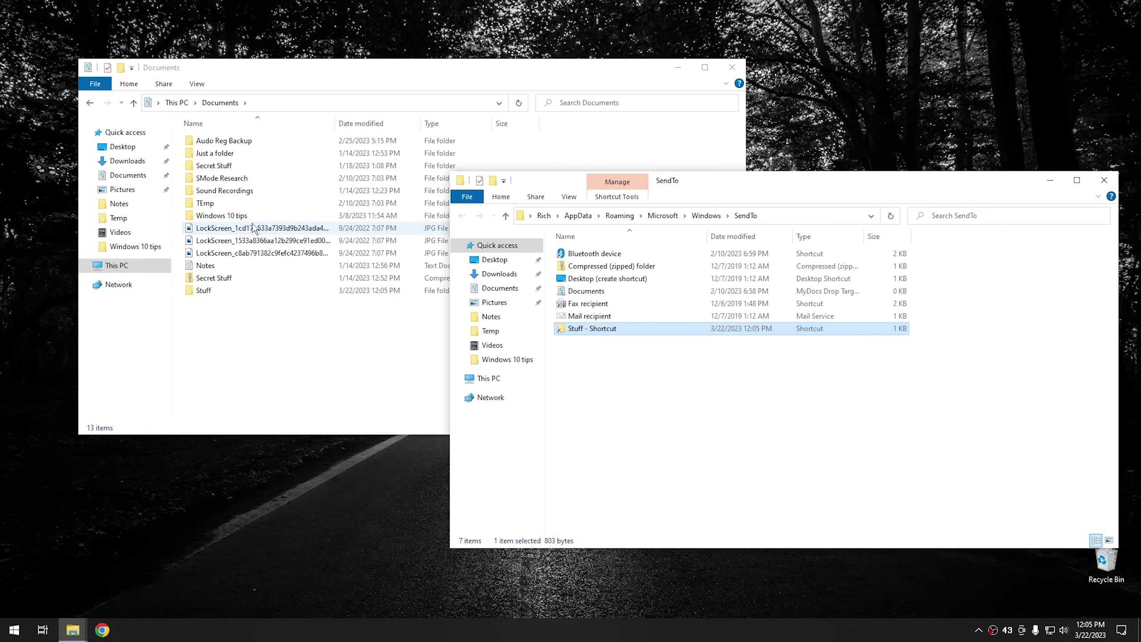
Send Notes to Stuff via Send to > Stuff - Shortcut, then open Stuff to confirm it
{"action": "left_click", "coordinate": [219, 267]}
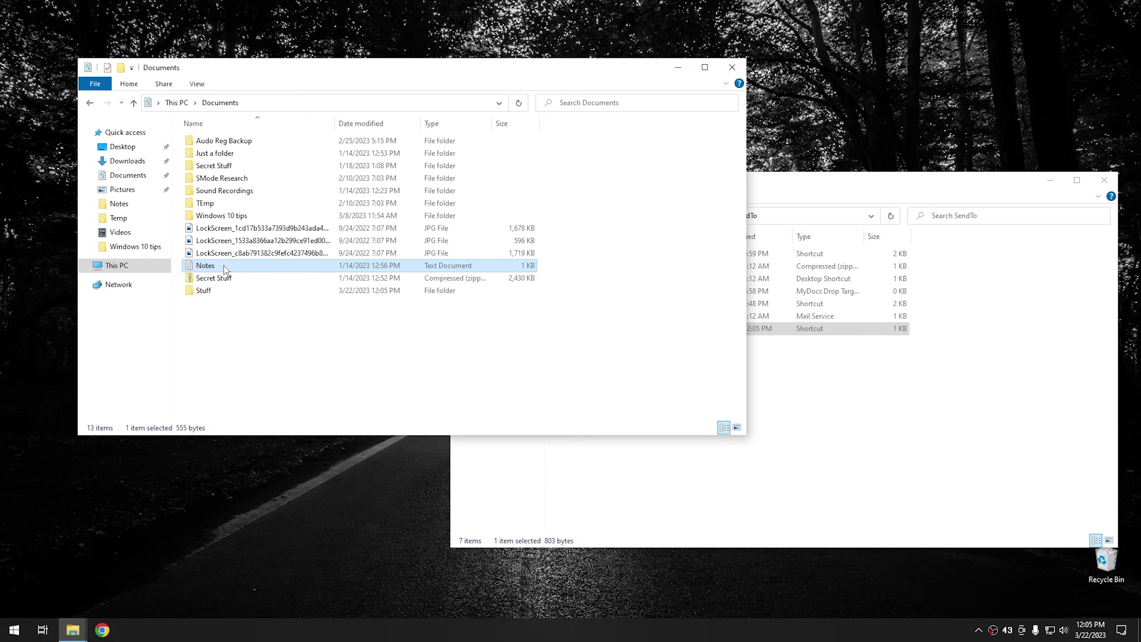
{"action": "right_click", "coordinate": [224, 266]}
{"action": "mouse_move", "coordinate": [267, 391]}
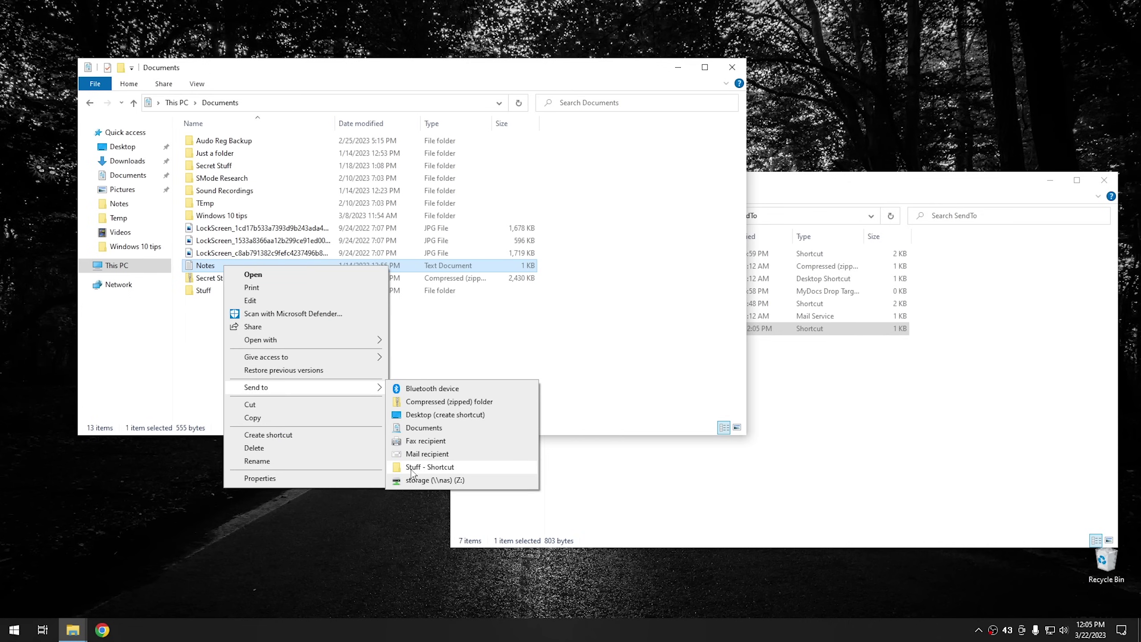
{"action": "left_click", "coordinate": [438, 469]}
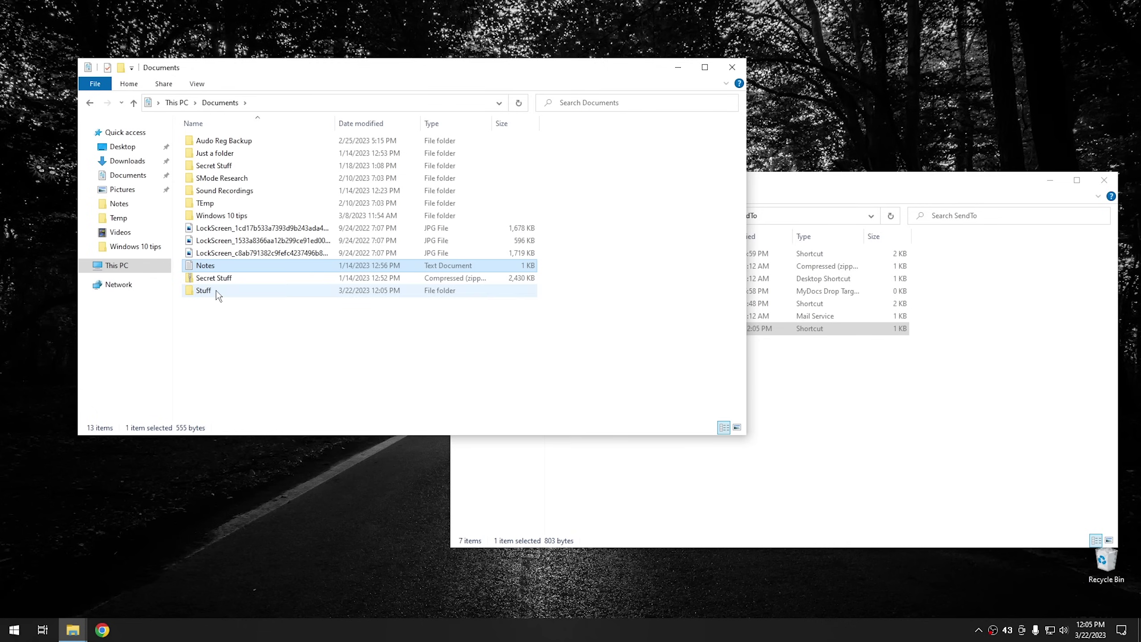
{"action": "double_click", "coordinate": [211, 291]}
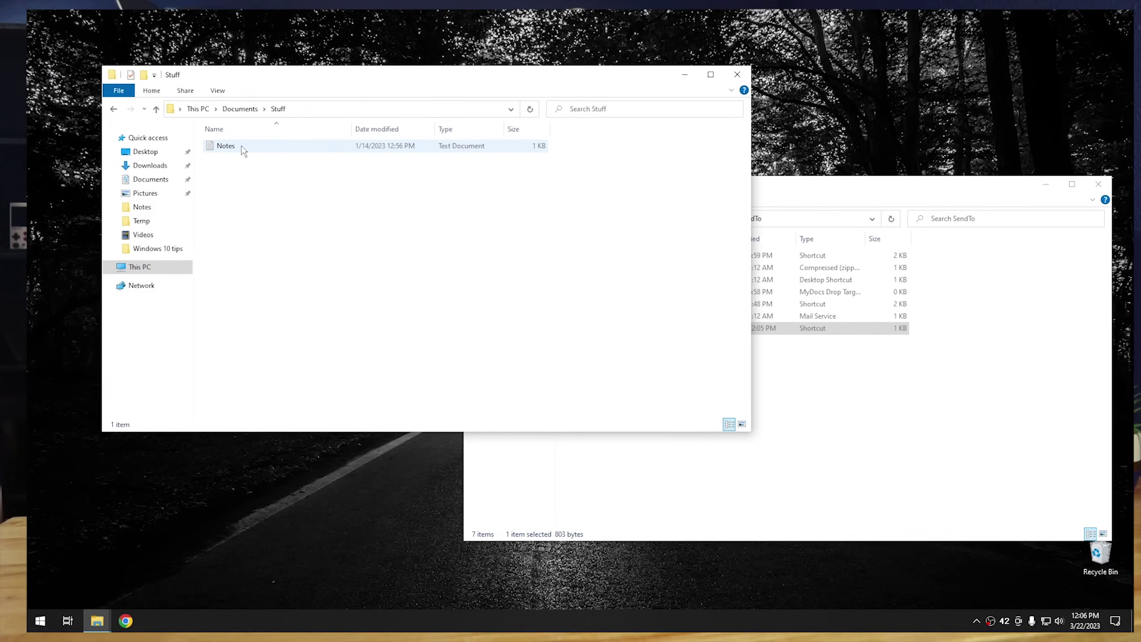
Close the Stuff and SendTo windows and launch Windows Settings
{"action": "left_click", "coordinate": [732, 66]}
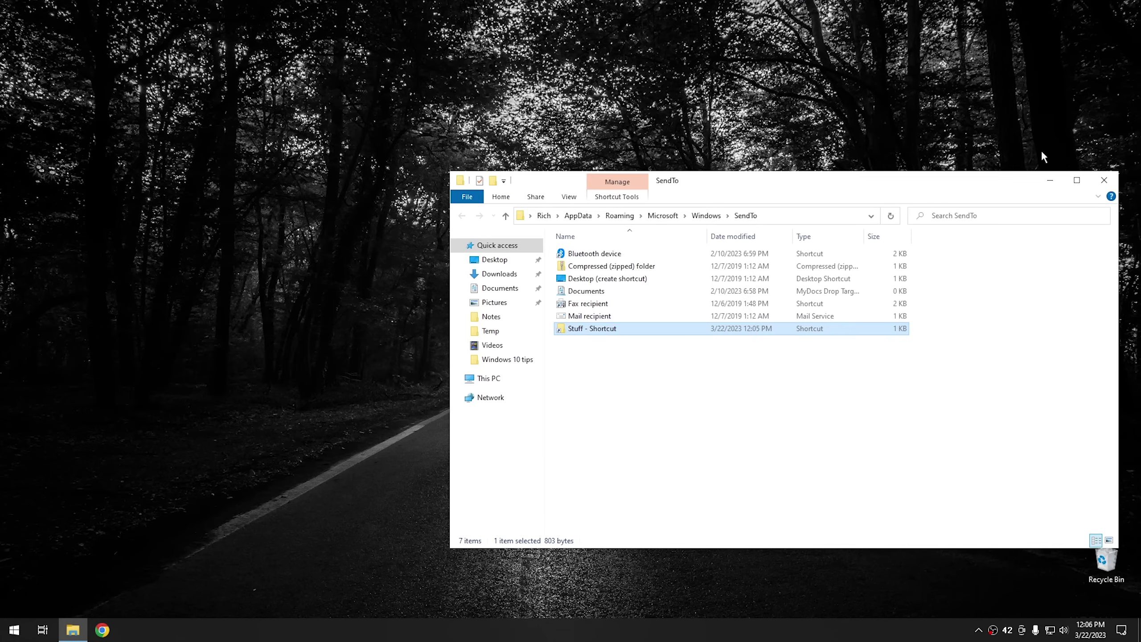
{"action": "left_click", "coordinate": [1103, 180]}
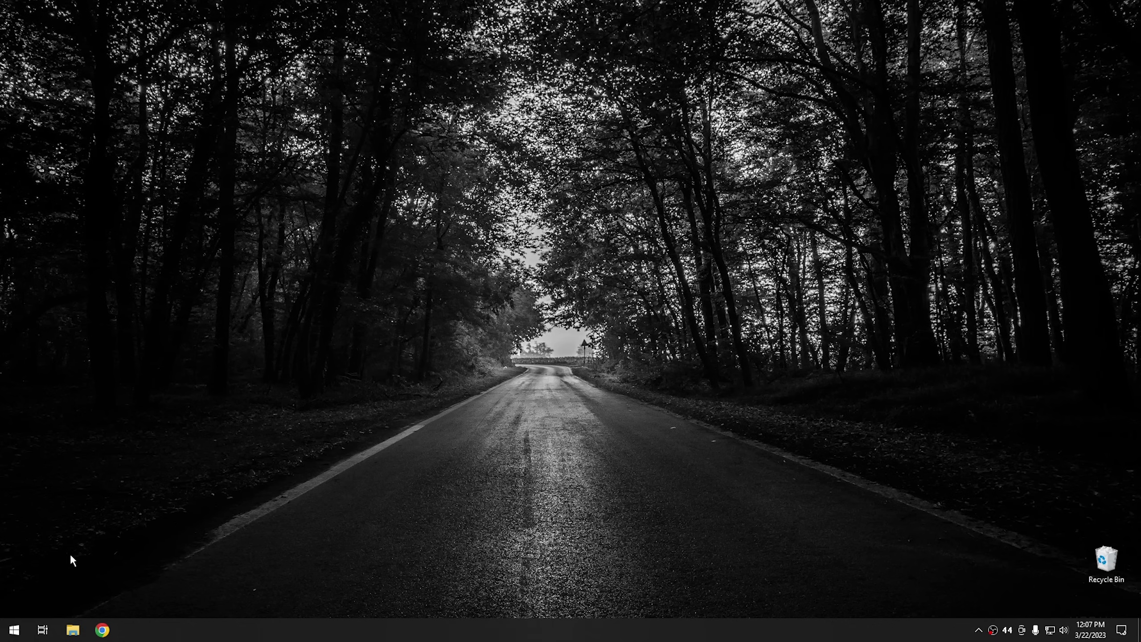
{"action": "left_click", "coordinate": [14, 630]}
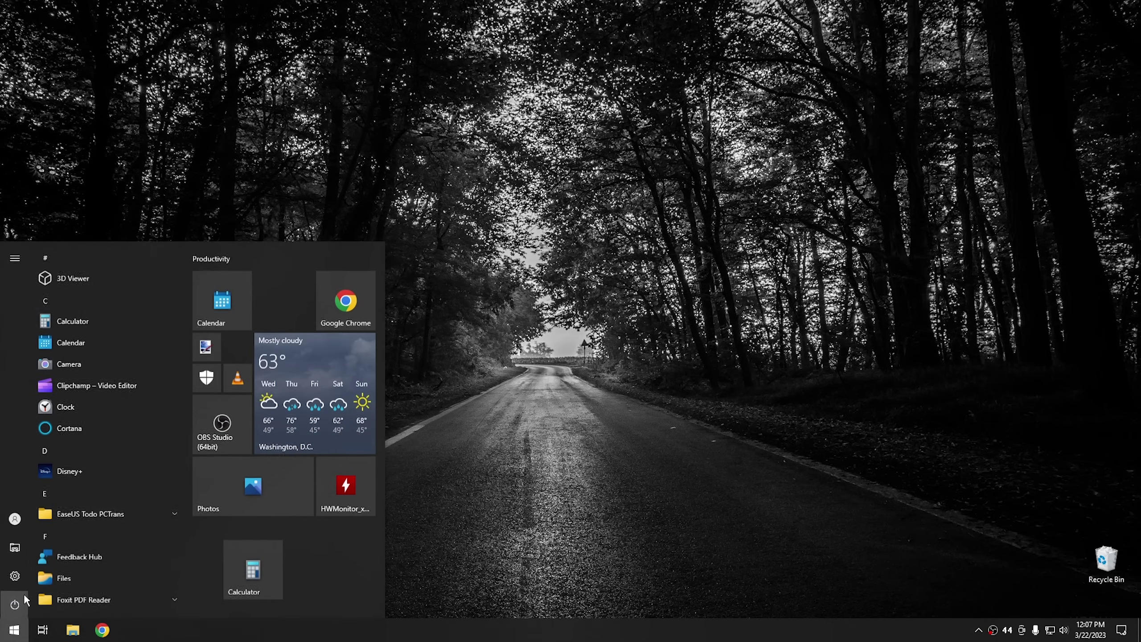
{"action": "left_click", "coordinate": [15, 579]}
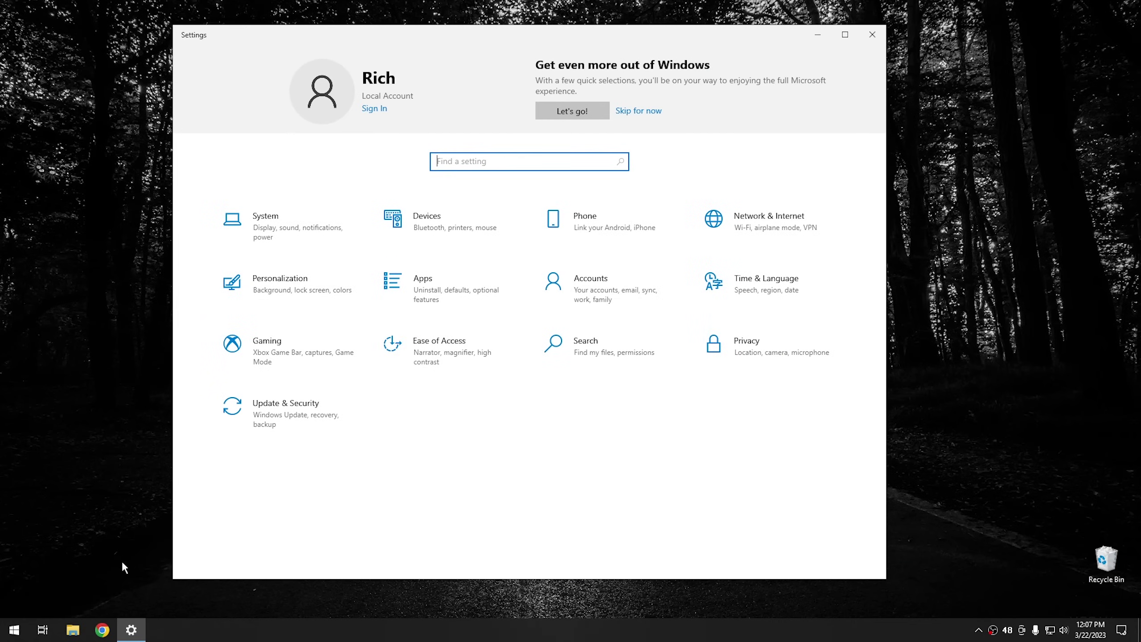
In Apps > Startup, toggle apps so only the Windows Security notification icon launches at sign-in
{"action": "left_click", "coordinate": [454, 307]}
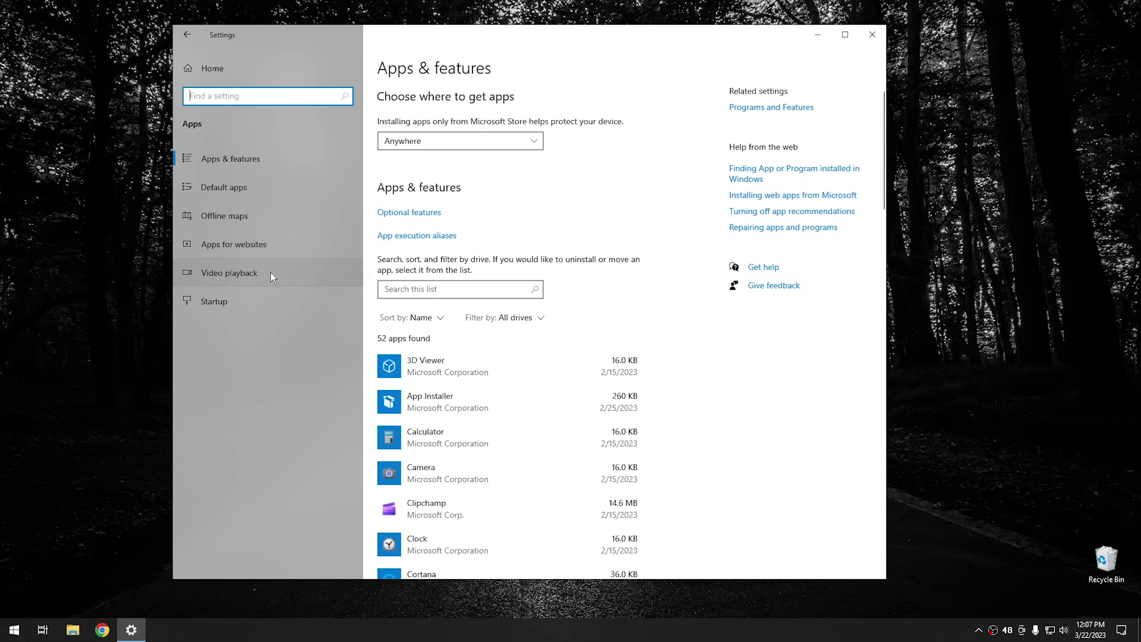
{"action": "left_click", "coordinate": [247, 302]}
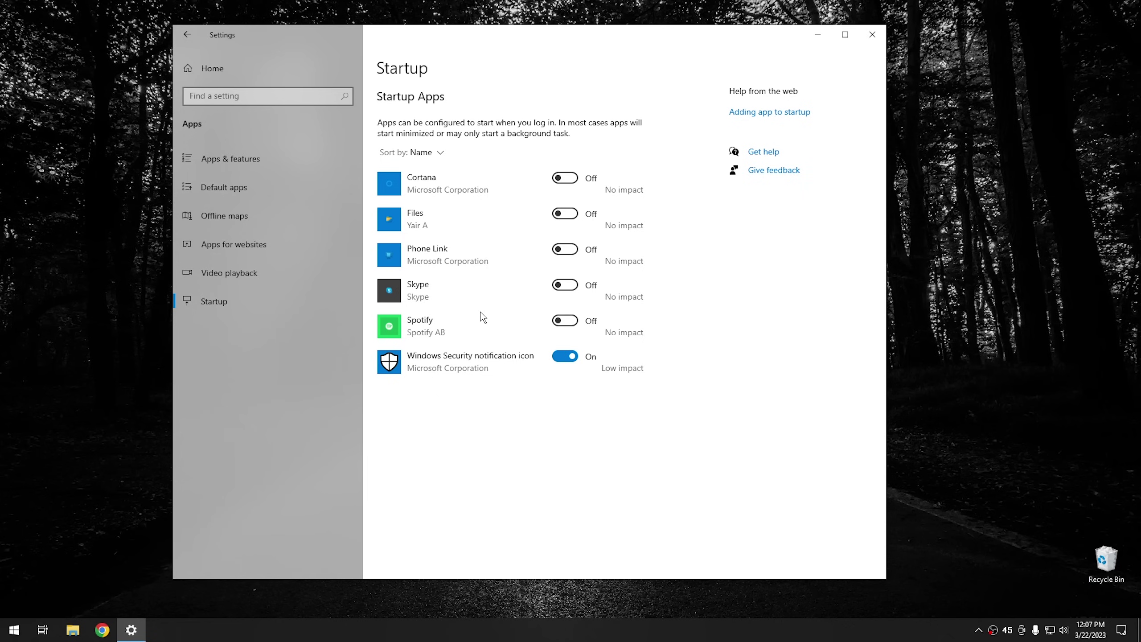
{"action": "left_click", "coordinate": [565, 323]}
{"action": "left_click", "coordinate": [569, 290]}
Go from Settings home to Privacy > Background apps and scroll through the app list
{"action": "left_click", "coordinate": [254, 77]}
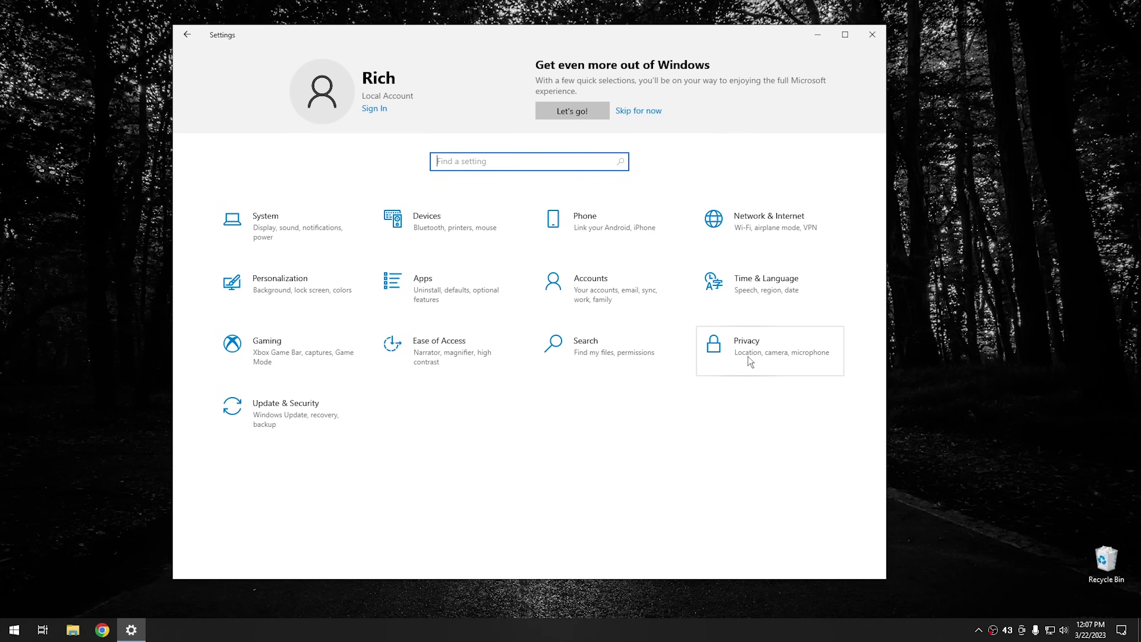
{"action": "left_click", "coordinate": [750, 362]}
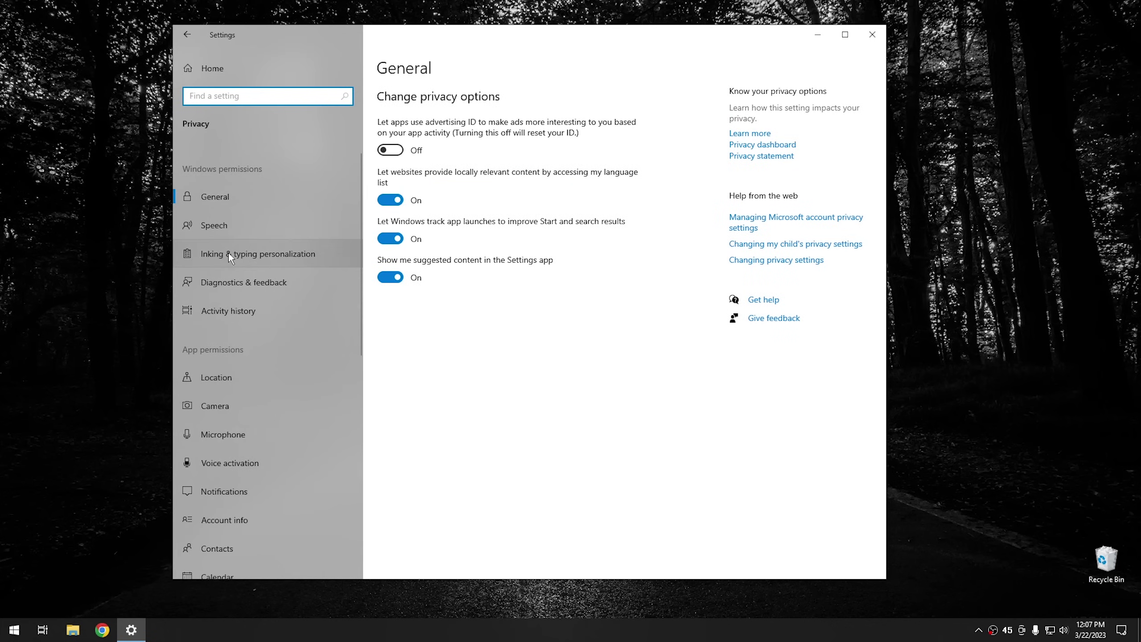
{"action": "scroll", "coordinate": [253, 314], "scroll_direction": "down", "scroll_amount": 8}
{"action": "scroll", "coordinate": [262, 324], "scroll_direction": "down", "scroll_amount": 2}
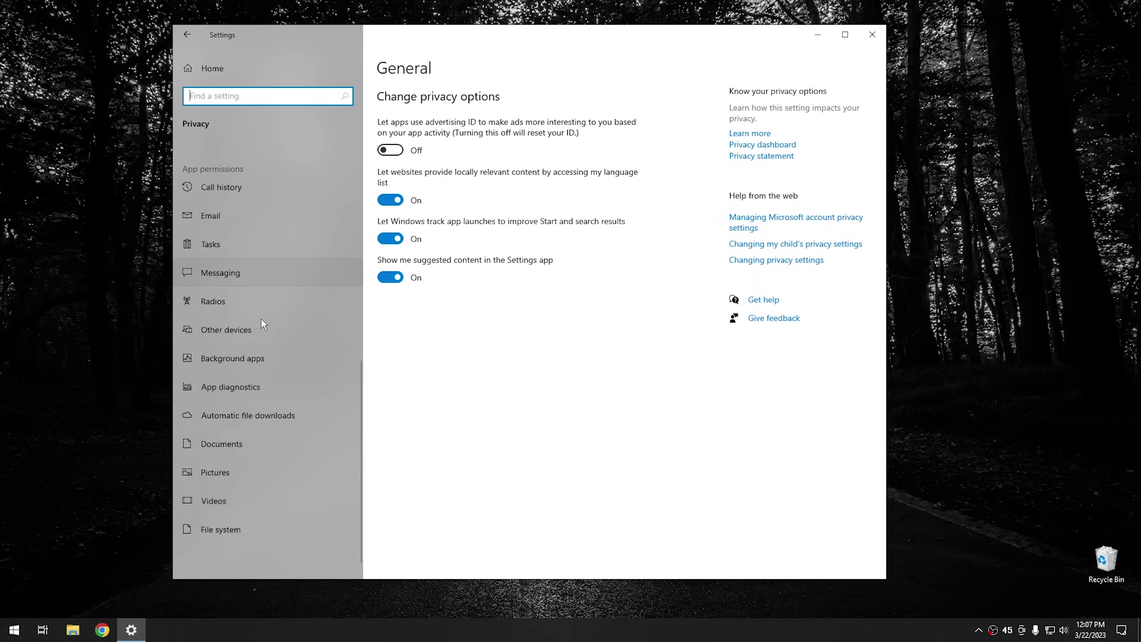
{"action": "left_click", "coordinate": [234, 349]}
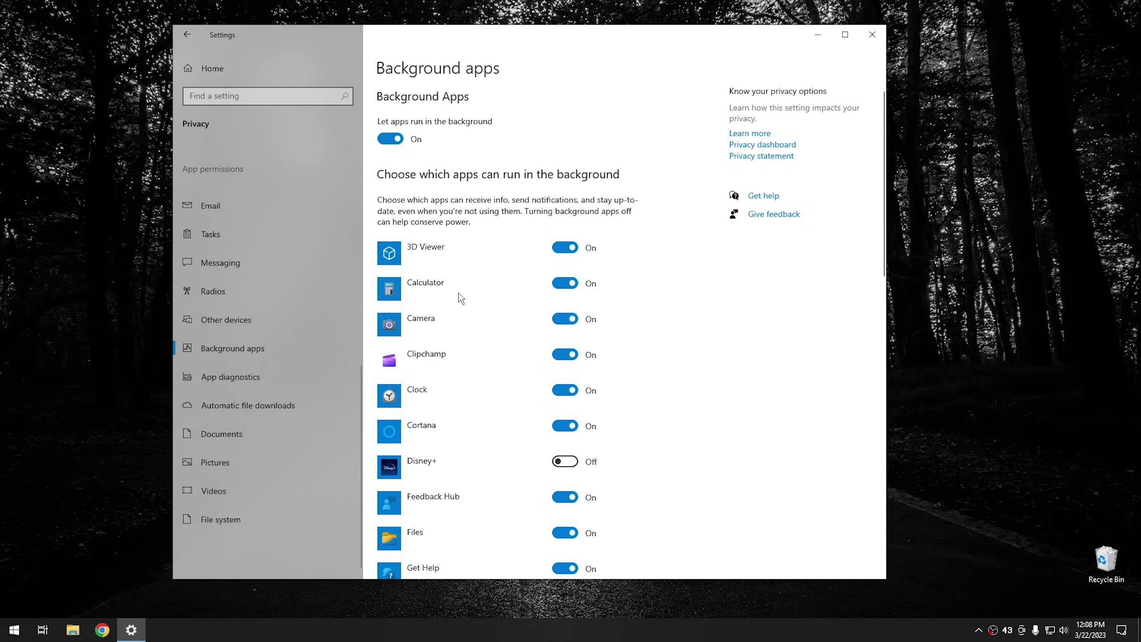
{"action": "scroll", "coordinate": [517, 359], "scroll_direction": "down", "scroll_amount": 5}
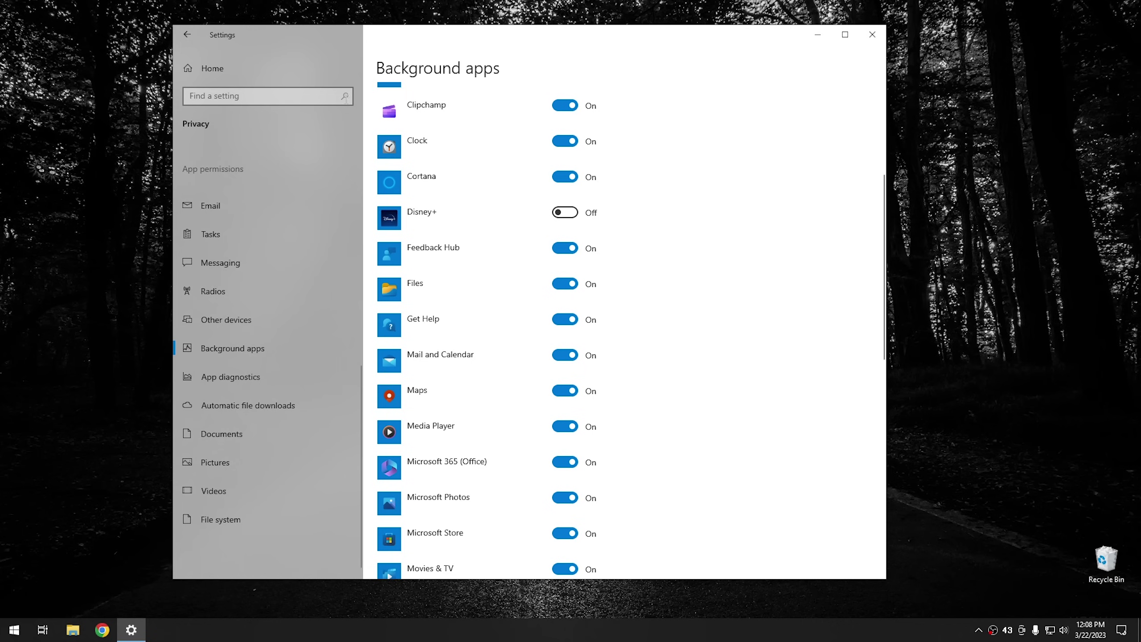
Open Apps & features and expand Foxit PDF Reader to show its uninstall option
{"action": "left_click", "coordinate": [243, 68]}
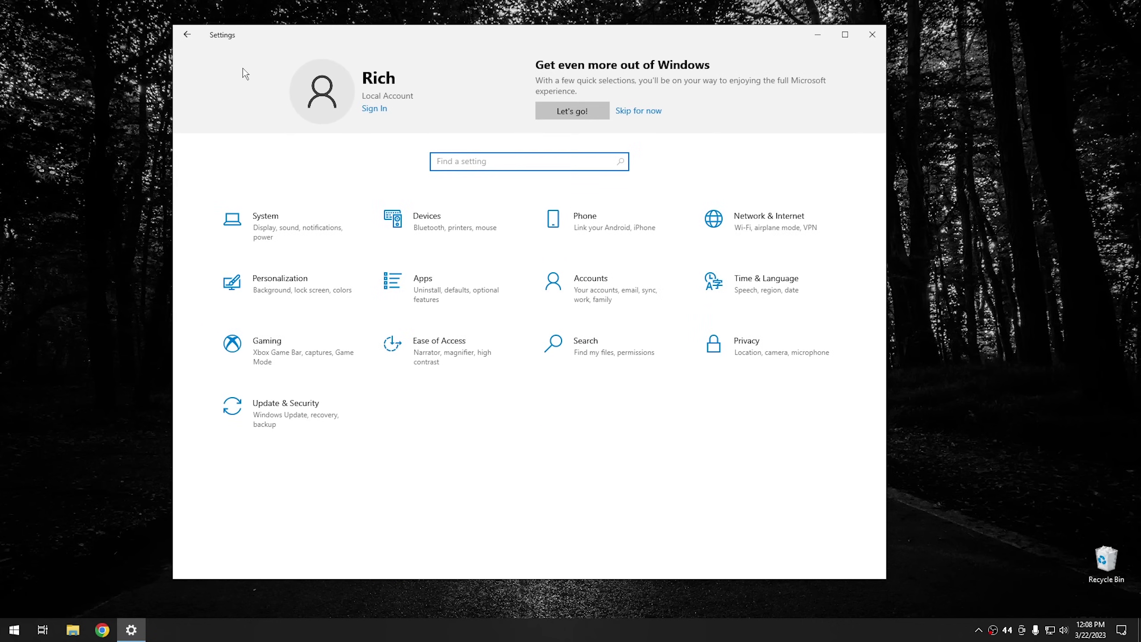
{"action": "left_click", "coordinate": [459, 287]}
{"action": "scroll", "coordinate": [628, 305], "scroll_direction": "down", "scroll_amount": 8}
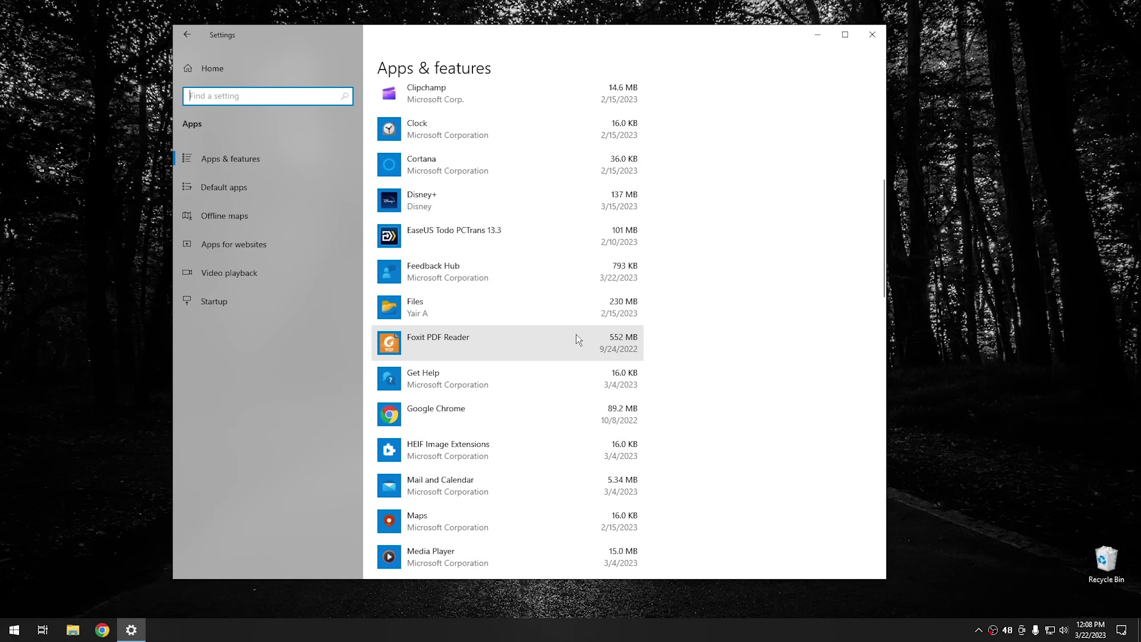
{"action": "left_click", "coordinate": [479, 345]}
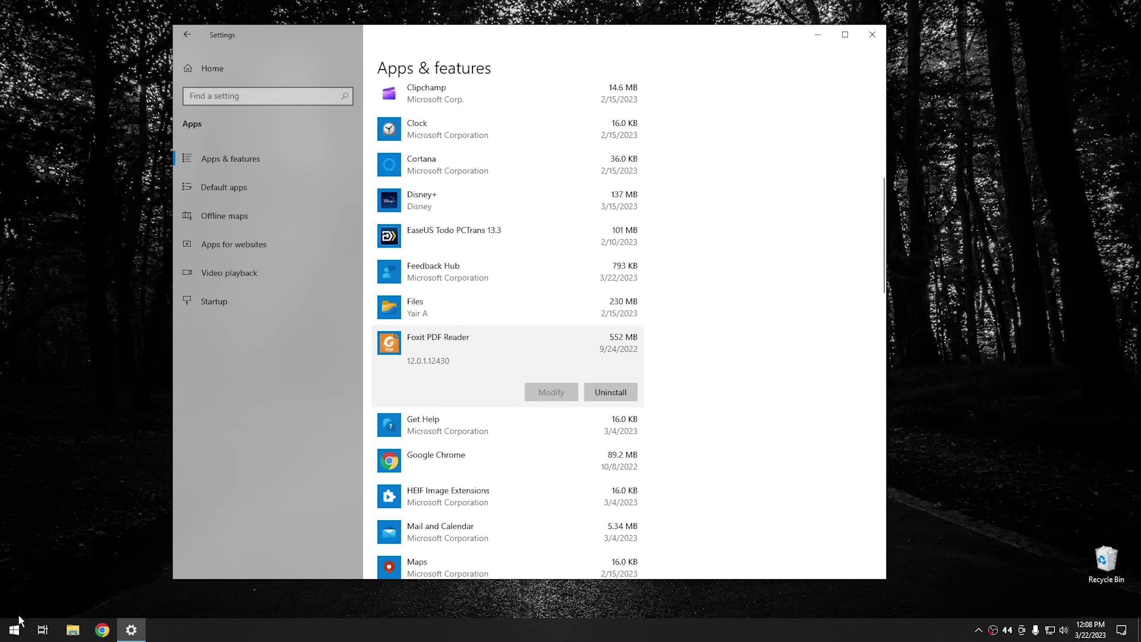
Search 'cont' to launch Control Panel and show the installed programs list
{"action": "left_click", "coordinate": [14, 631]}
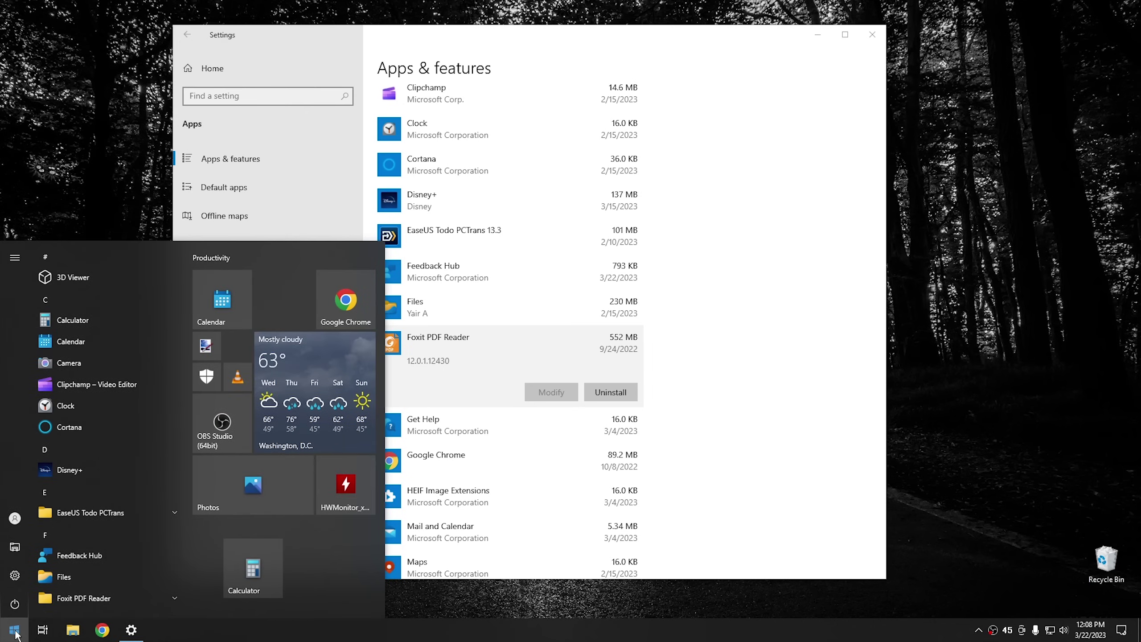
{"action": "type", "text": "cont"}
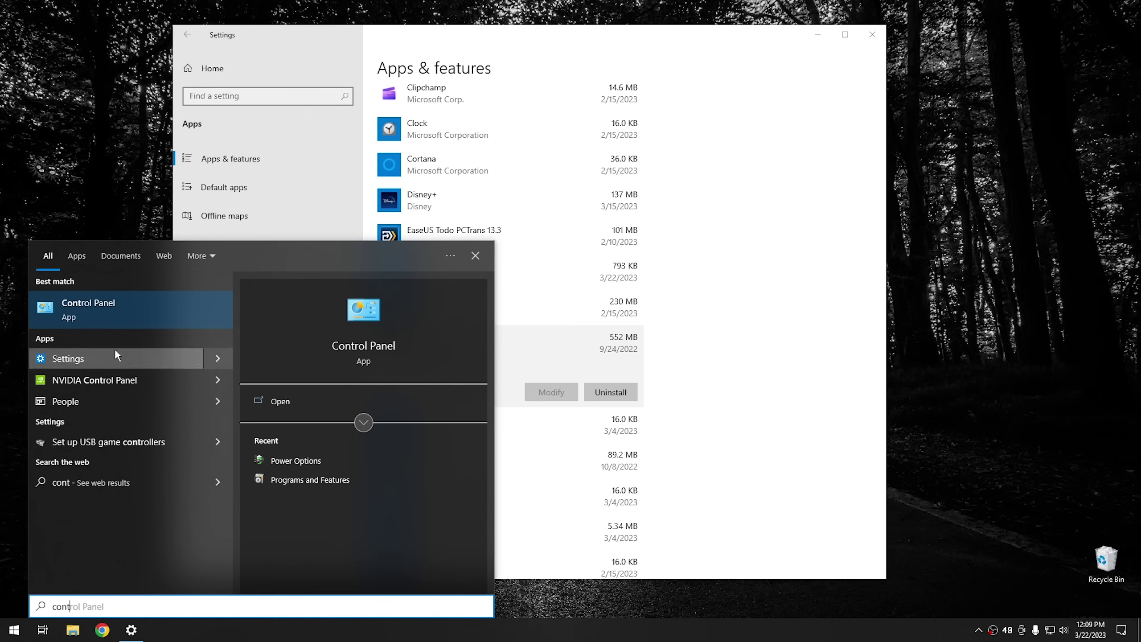
{"action": "left_click", "coordinate": [110, 318]}
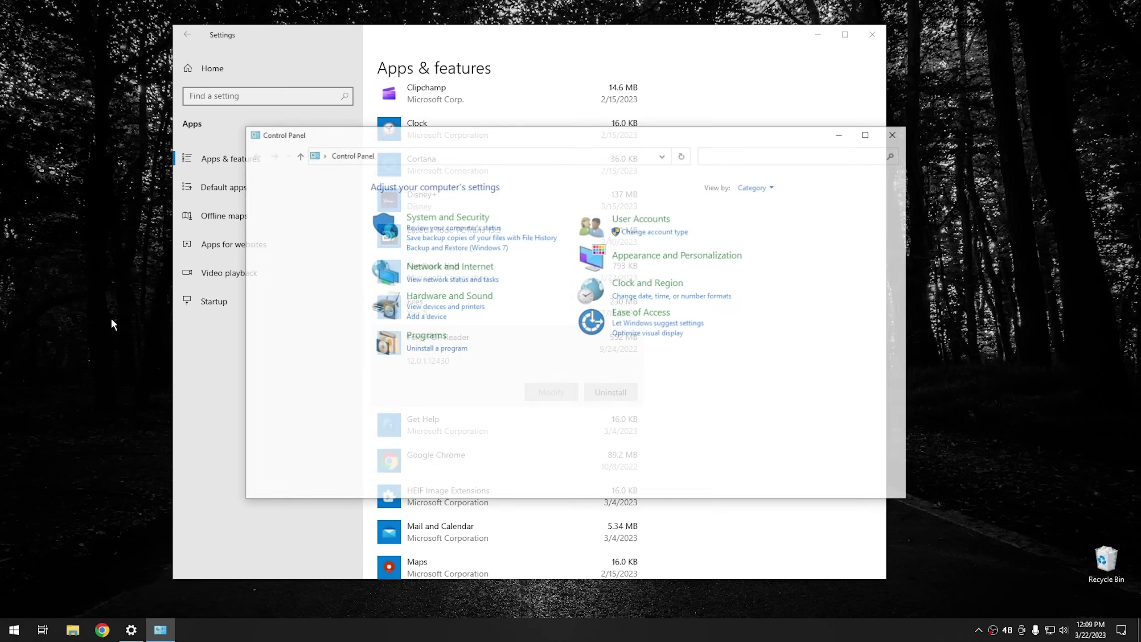
{"action": "left_click", "coordinate": [434, 351]}
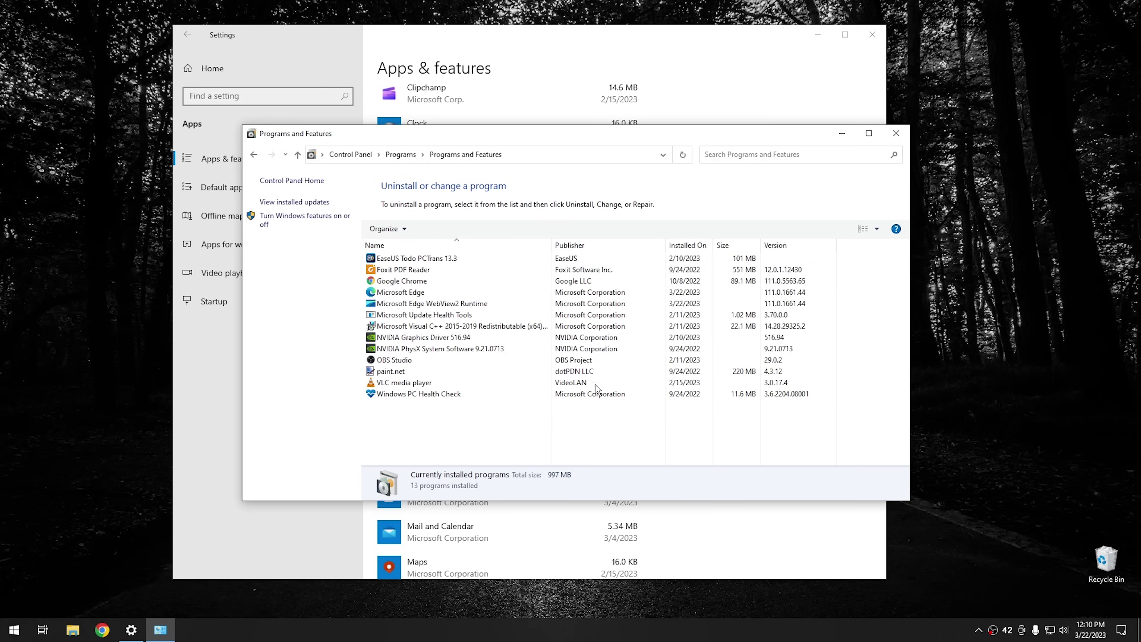
Close Programs and Features and Settings, then launch Registry Editor via 'regedit' with admin approval
{"action": "left_click", "coordinate": [895, 133]}
{"action": "left_click", "coordinate": [872, 34]}
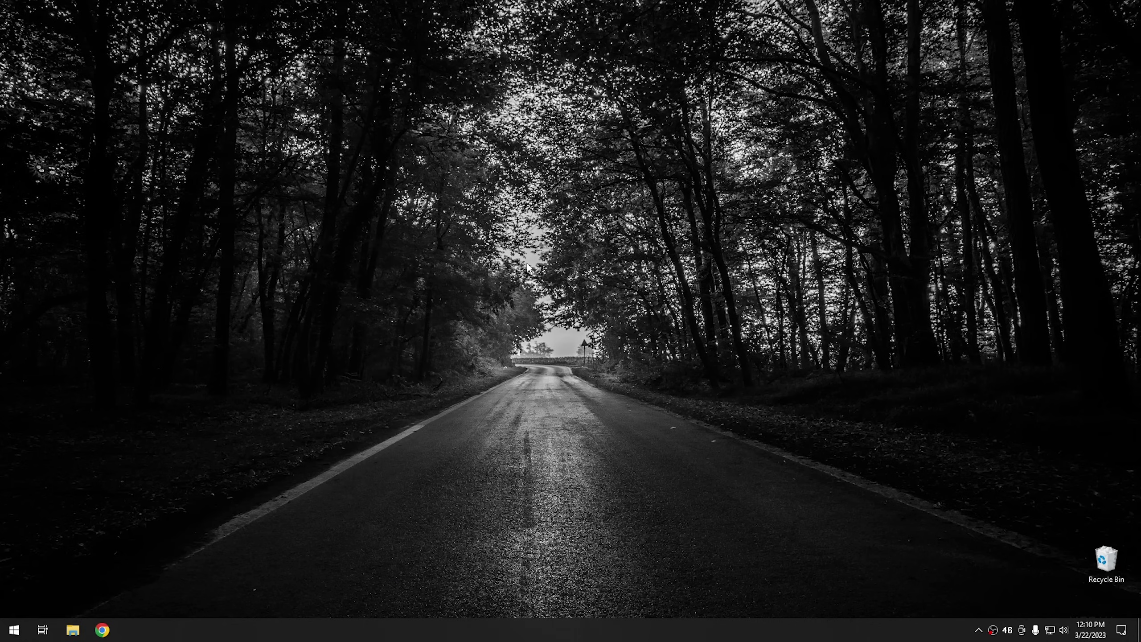
{"action": "left_click", "coordinate": [14, 630]}
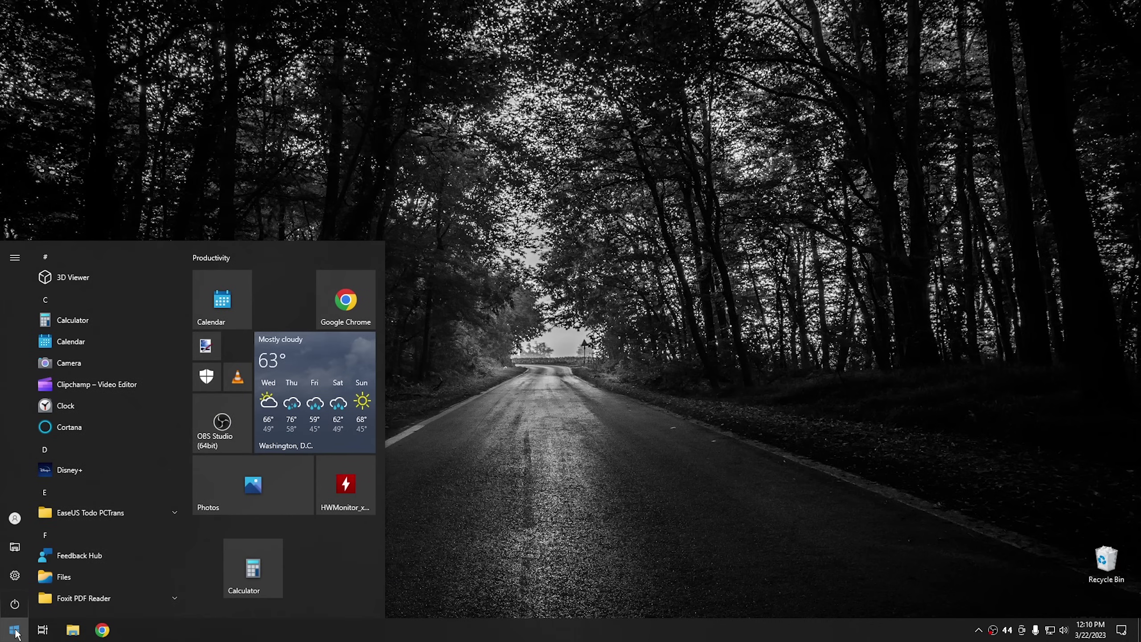
{"action": "type", "text": "regedit"}
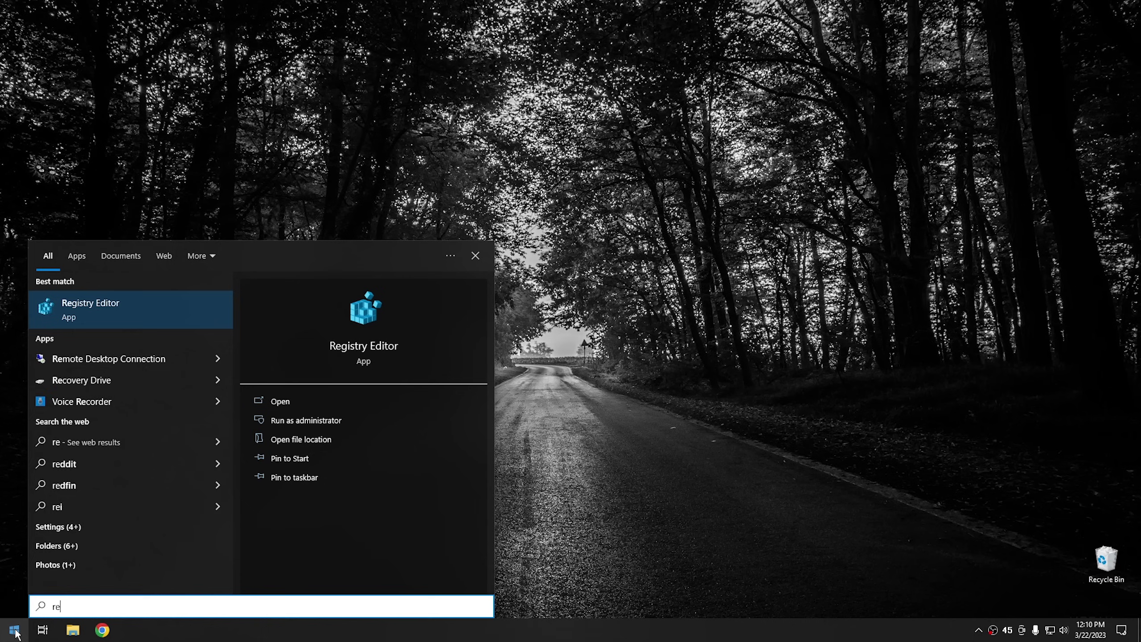
{"action": "left_click", "coordinate": [107, 319]}
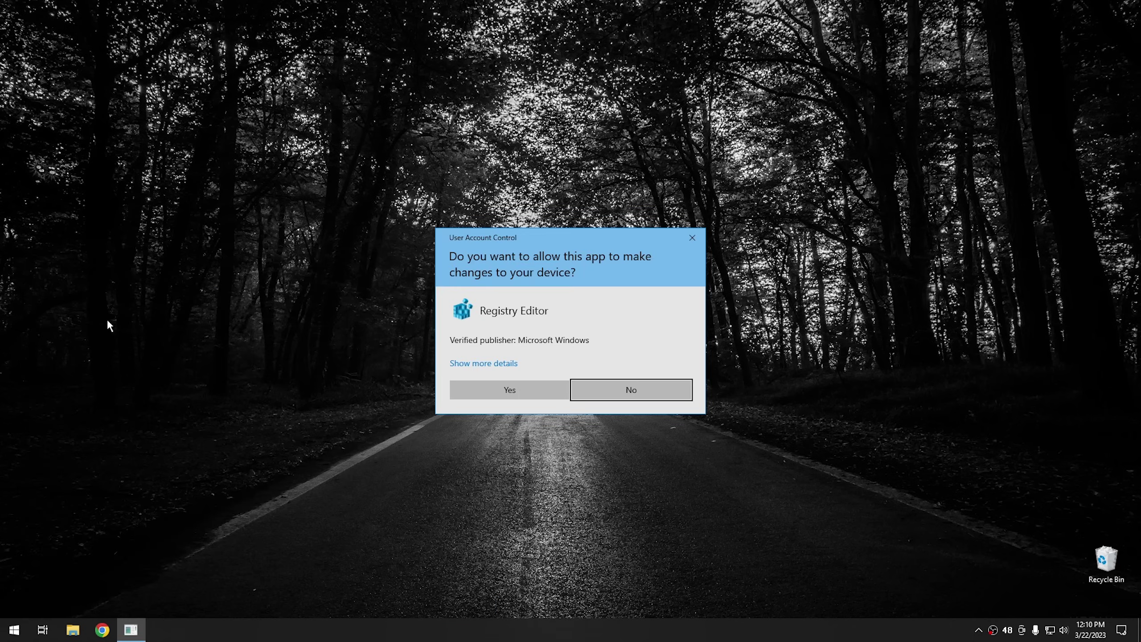
{"action": "left_click", "coordinate": [502, 390]}
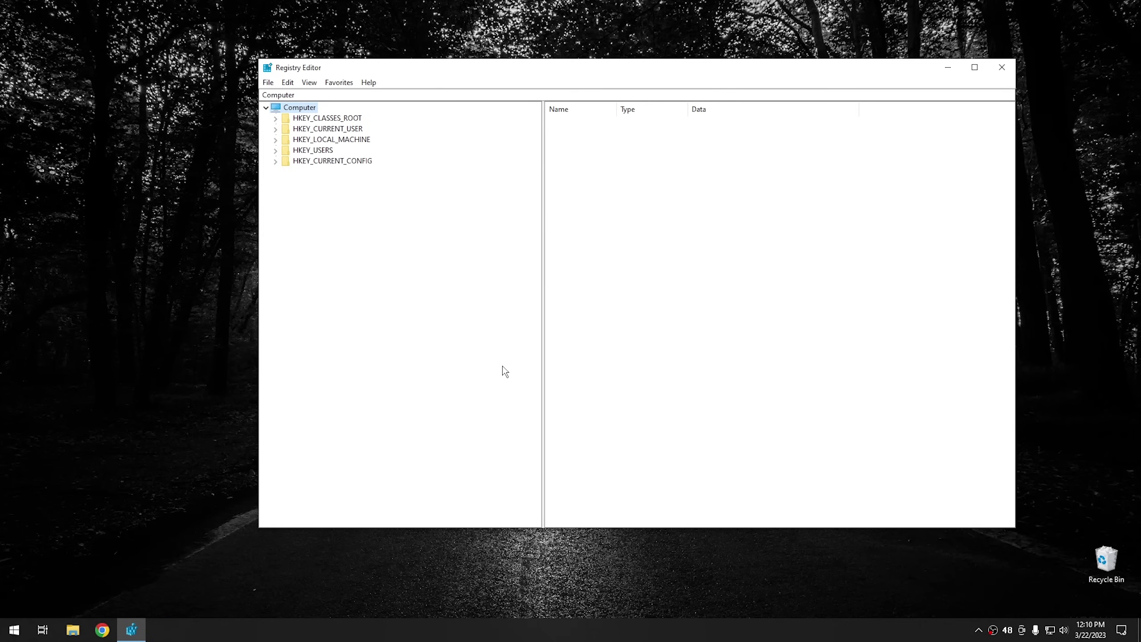
Navigate to HKLM\SYSTEM\CurrentControlSet\Control\Session Manager\Configuration Manager
{"action": "double_click", "coordinate": [359, 140]}
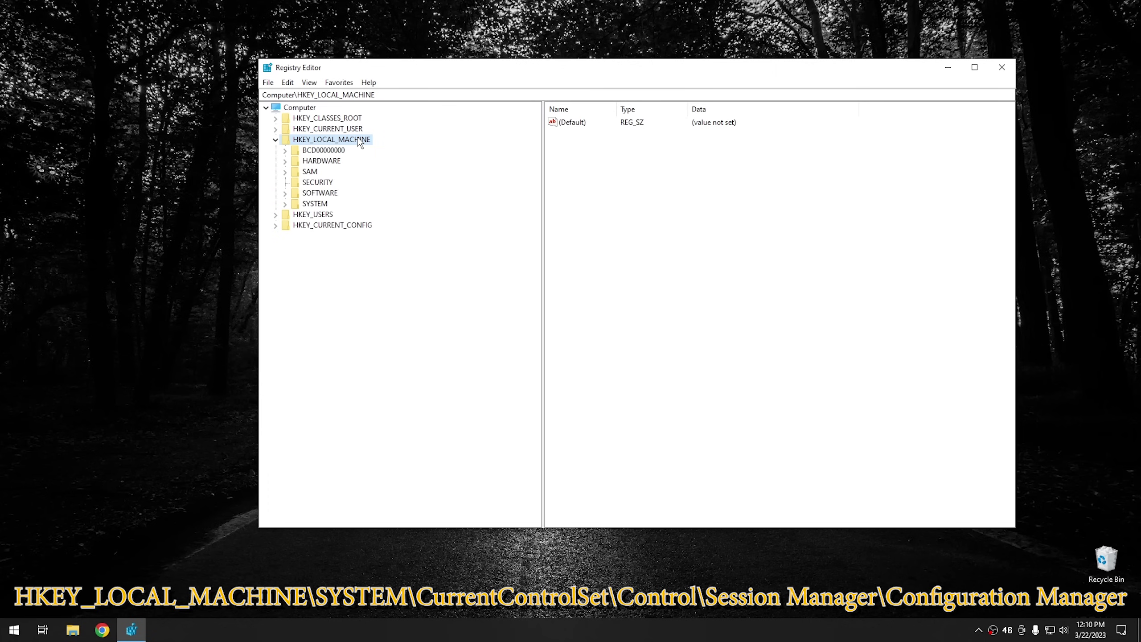
{"action": "double_click", "coordinate": [318, 205]}
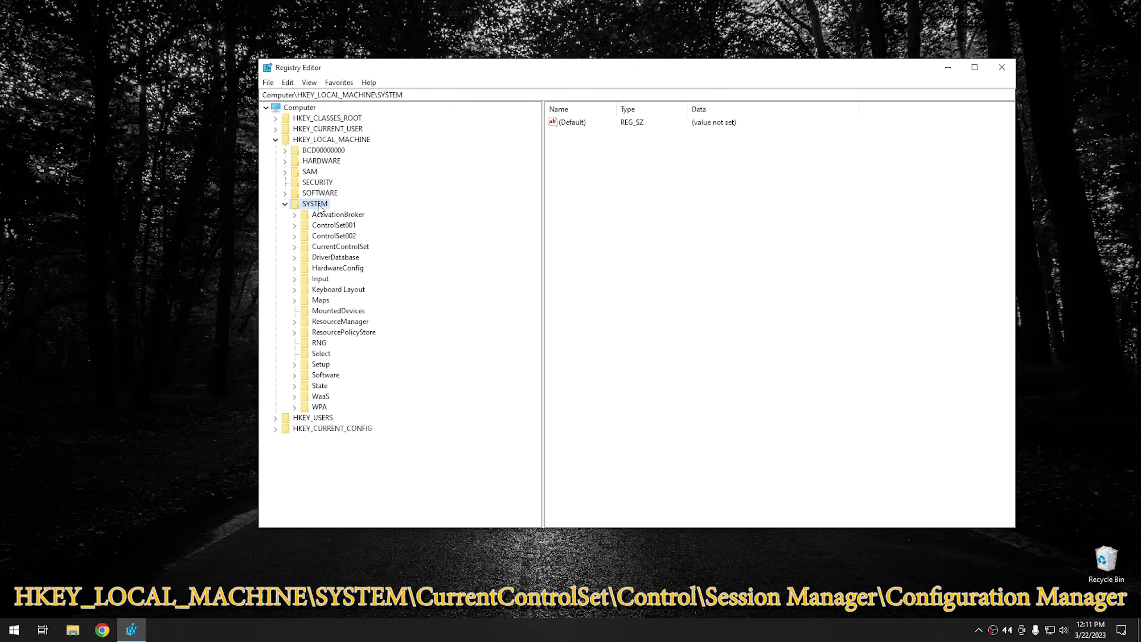
{"action": "double_click", "coordinate": [348, 247]}
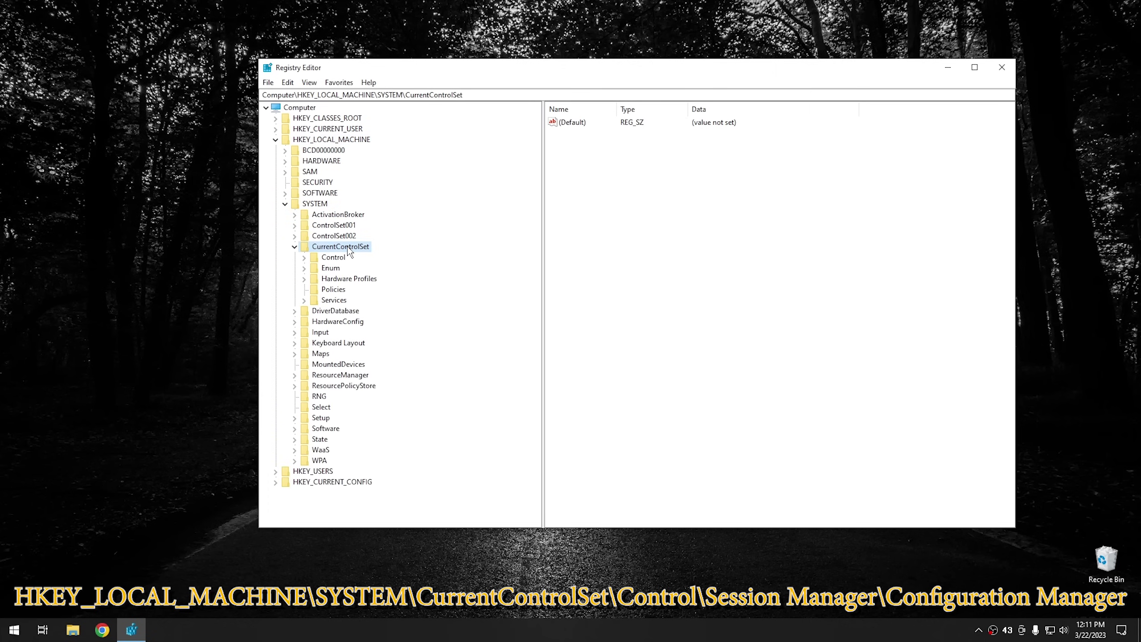
{"action": "double_click", "coordinate": [340, 259]}
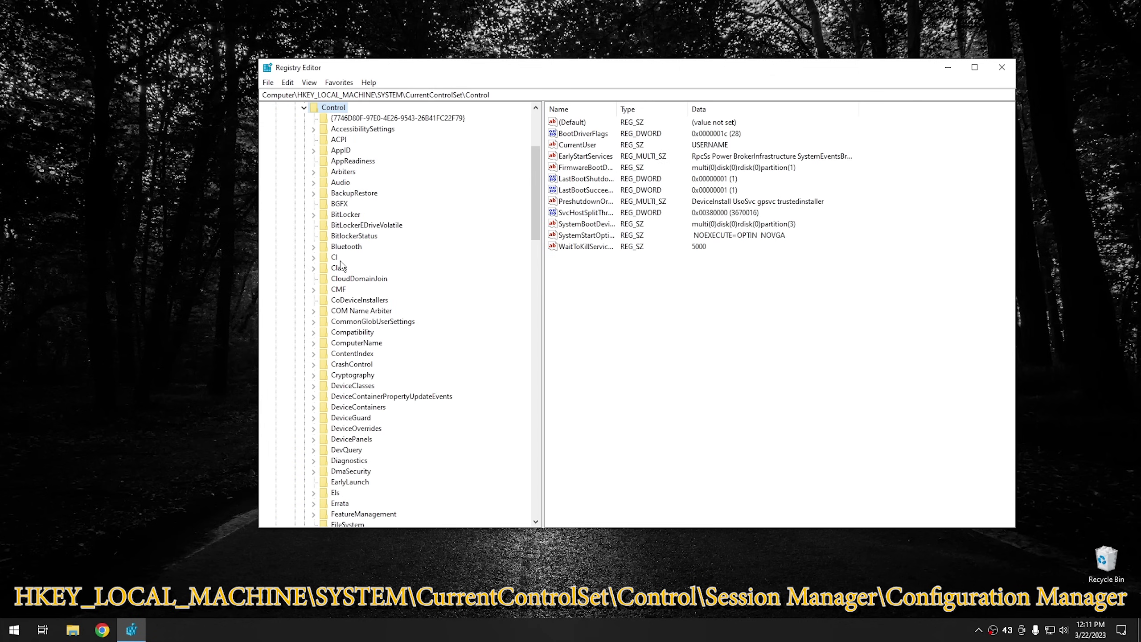
{"action": "scroll", "coordinate": [359, 344], "scroll_direction": "down", "scroll_amount": 6}
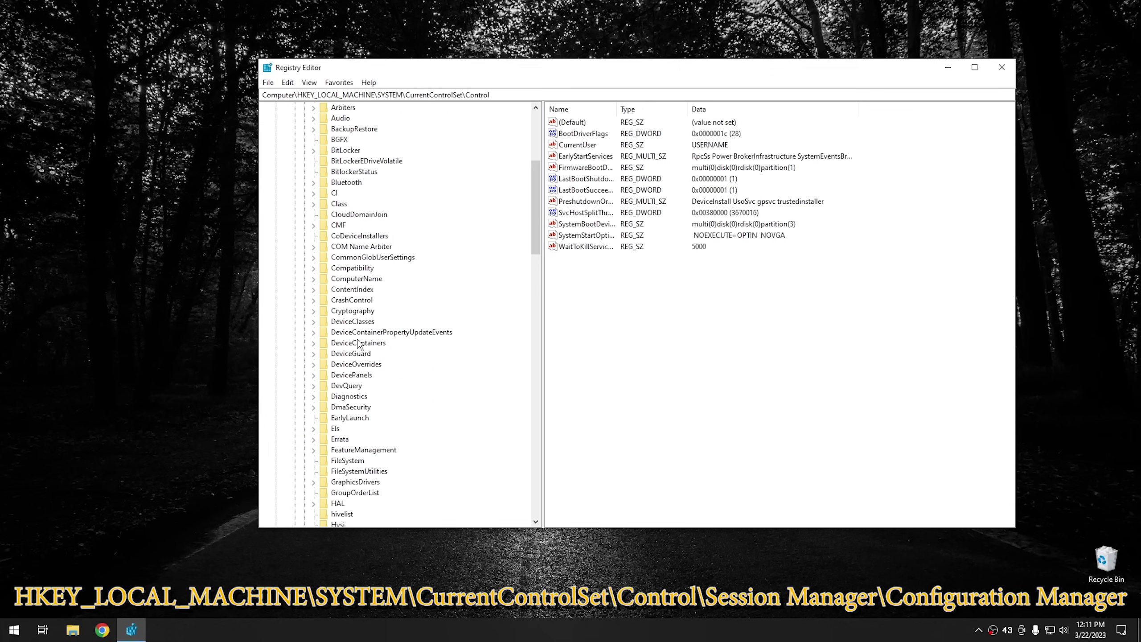
{"action": "scroll", "coordinate": [359, 344], "scroll_direction": "down", "scroll_amount": 13}
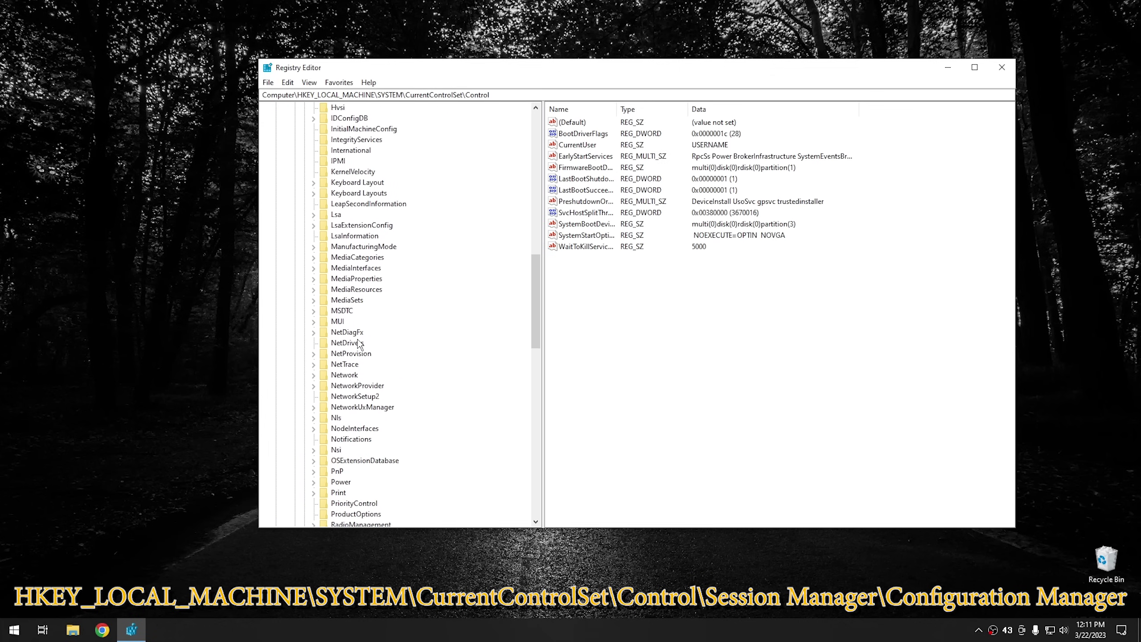
{"action": "scroll", "coordinate": [359, 344], "scroll_direction": "down", "scroll_amount": 1}
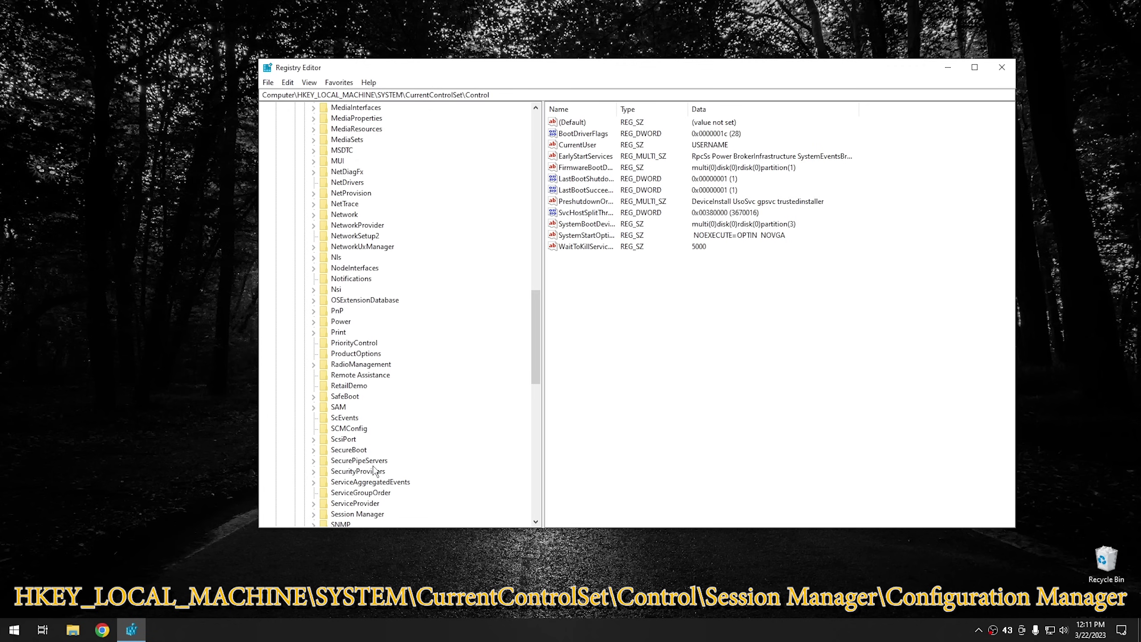
{"action": "double_click", "coordinate": [367, 514]}
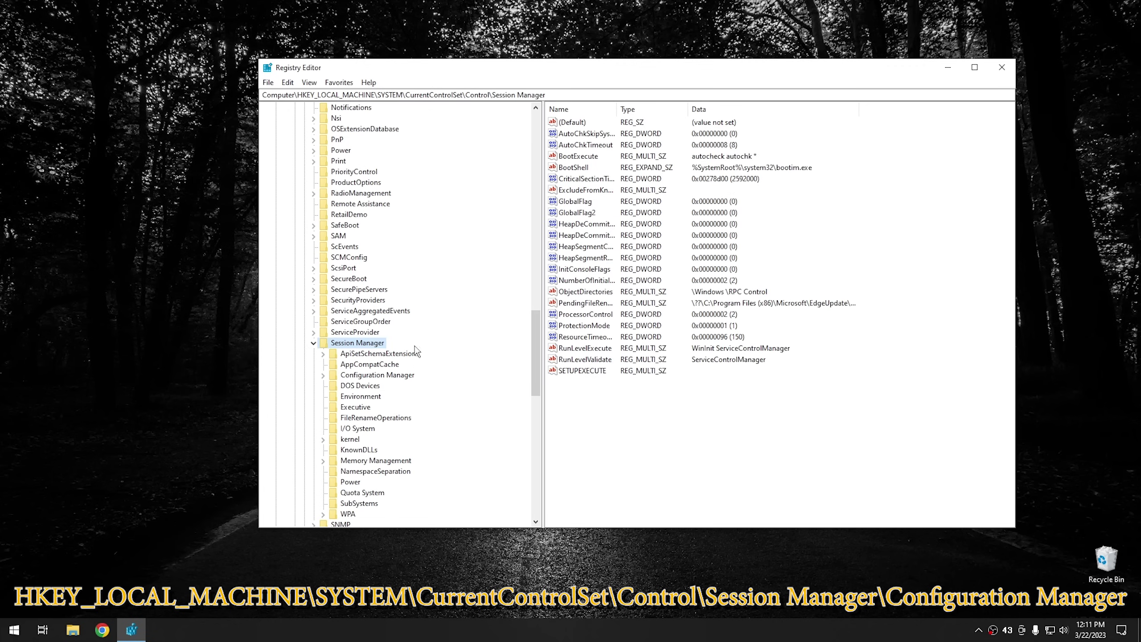
{"action": "scroll", "coordinate": [416, 351], "scroll_direction": "down", "scroll_amount": 2}
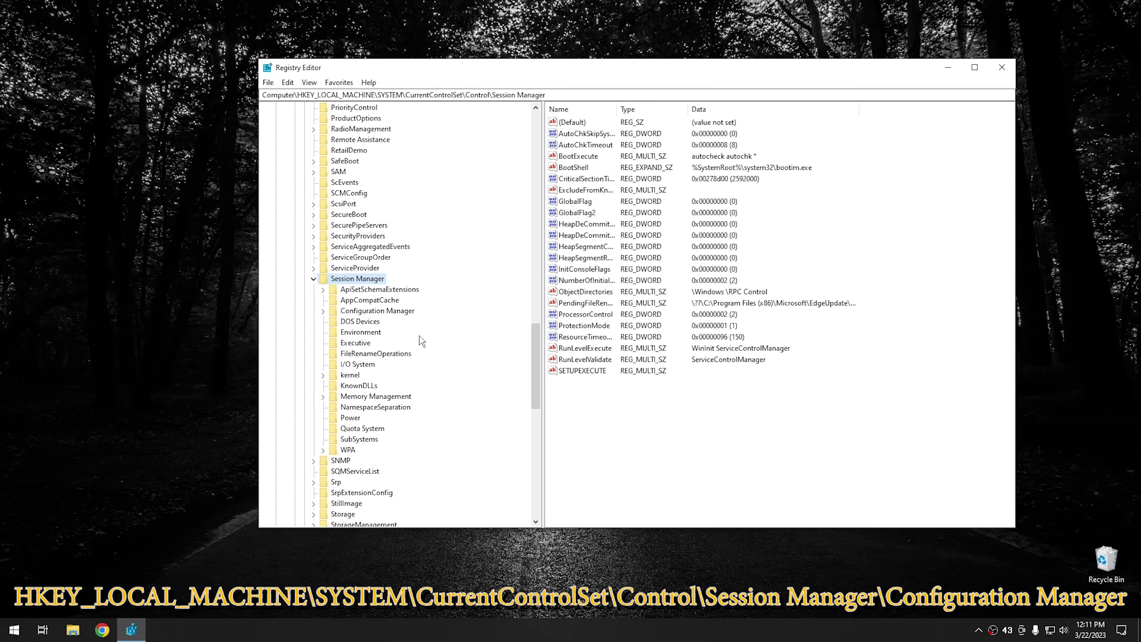
{"action": "left_click", "coordinate": [366, 311]}
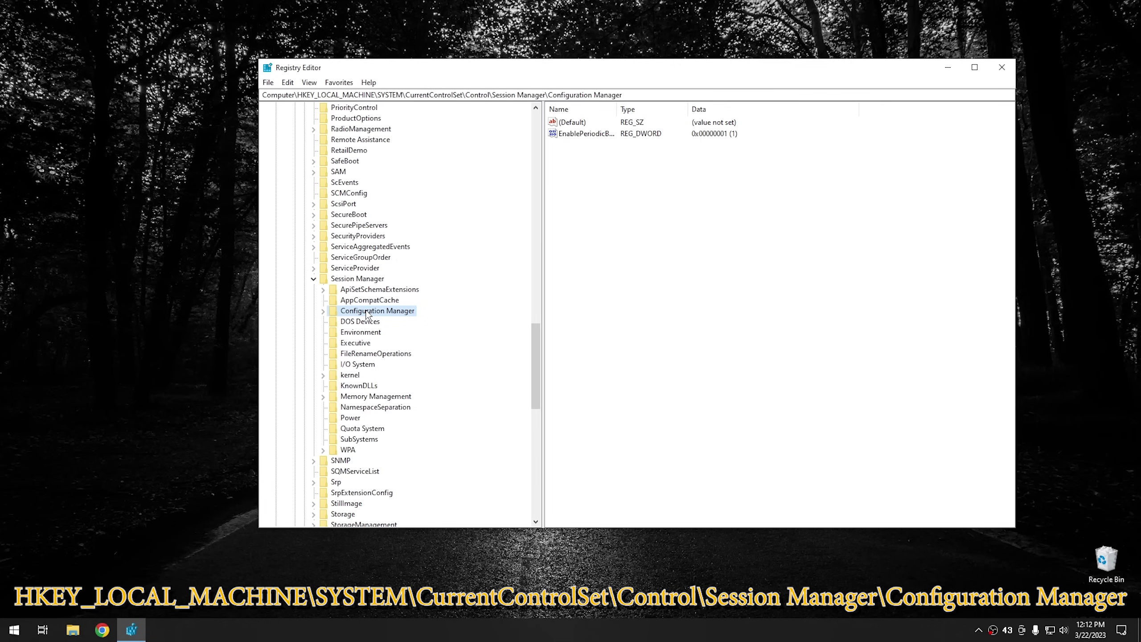
Create a DWORD (32-bit) value named BackupCount with data 2 under Configuration Manager
{"action": "right_click", "coordinate": [590, 226]}
{"action": "mouse_move", "coordinate": [619, 233]}
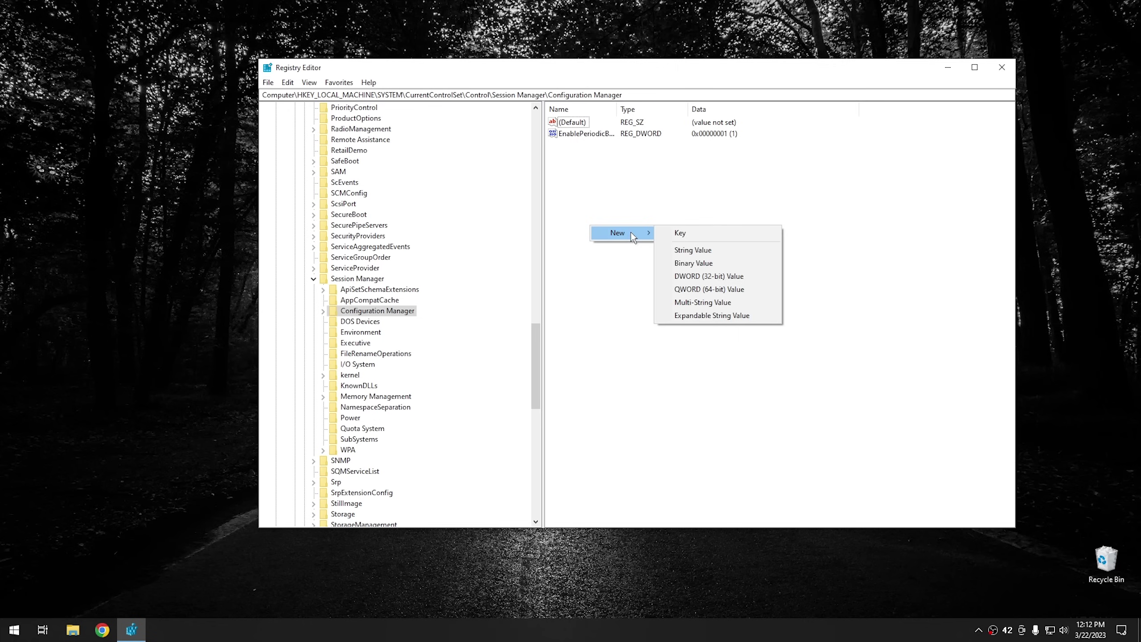
{"action": "left_click", "coordinate": [716, 279]}
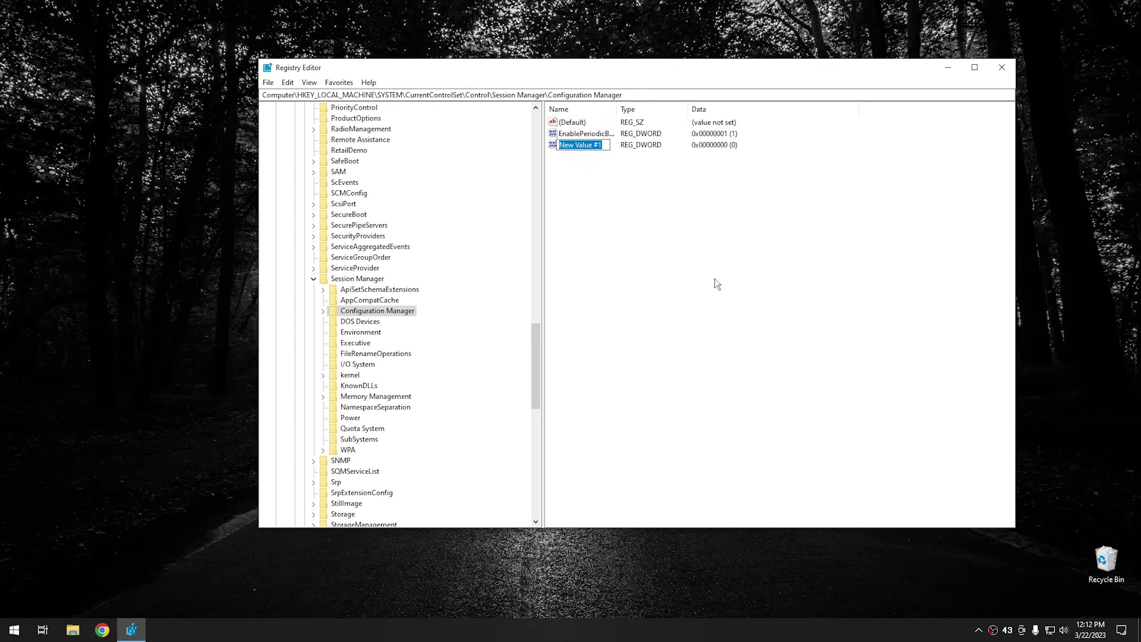
{"action": "right_click", "coordinate": [580, 148]}
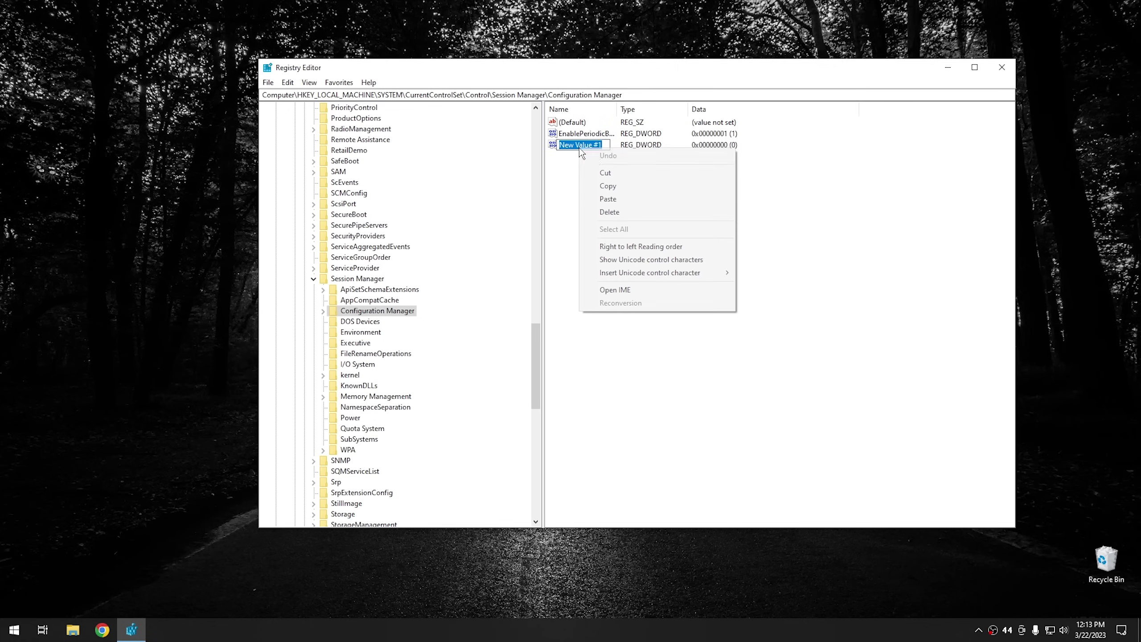
{"action": "left_click", "coordinate": [617, 197]}
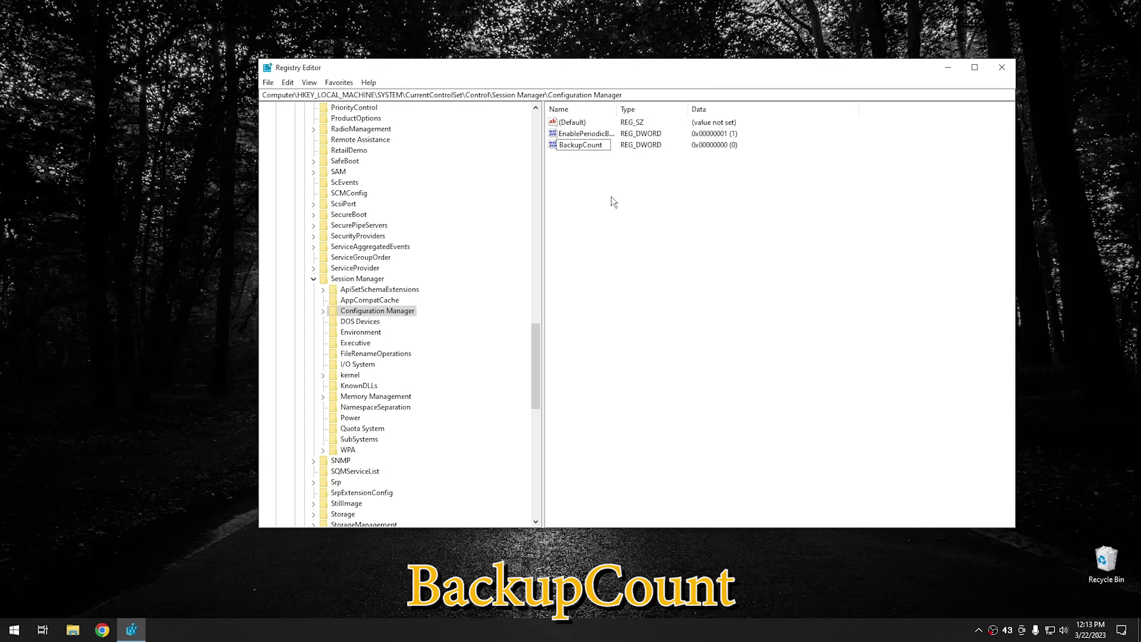
{"action": "key", "text": "Return"}
{"action": "double_click", "coordinate": [581, 145]}
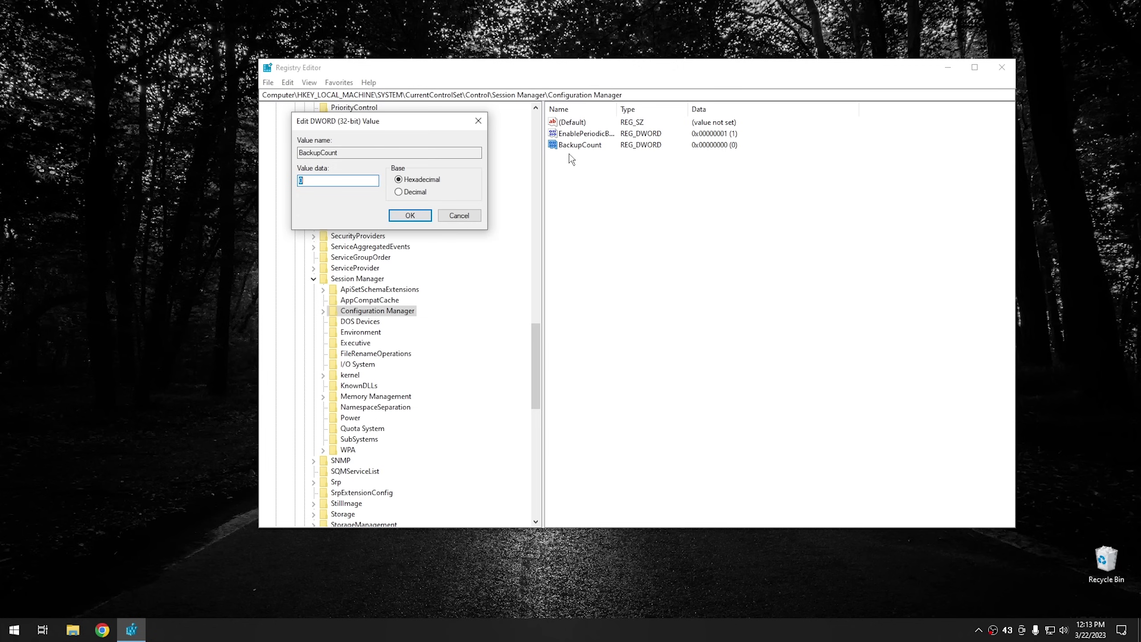
{"action": "type", "text": "2"}
{"action": "left_click", "coordinate": [410, 216]}
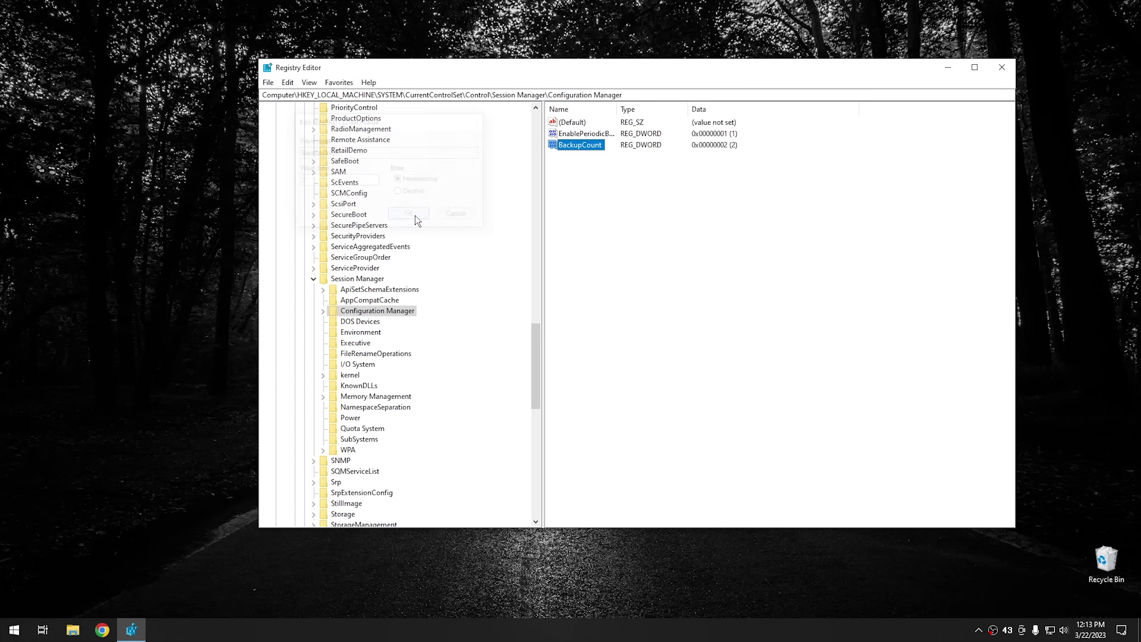
Create a new subkey named LastKnownGood under Configuration Manager
{"action": "double_click", "coordinate": [350, 315]}
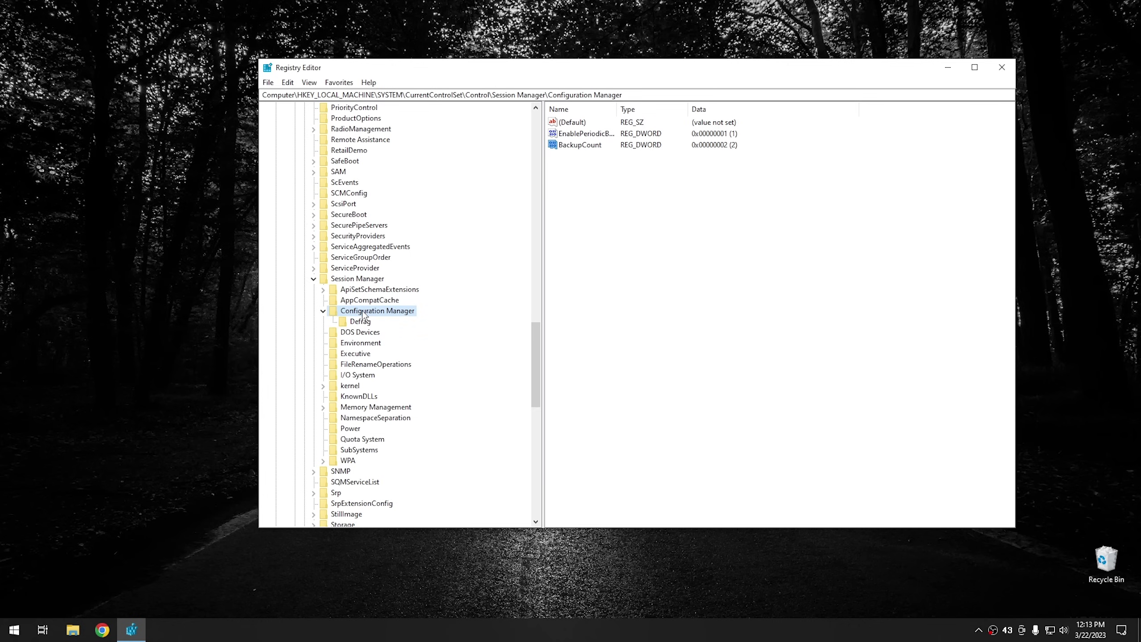
{"action": "right_click", "coordinate": [363, 314]}
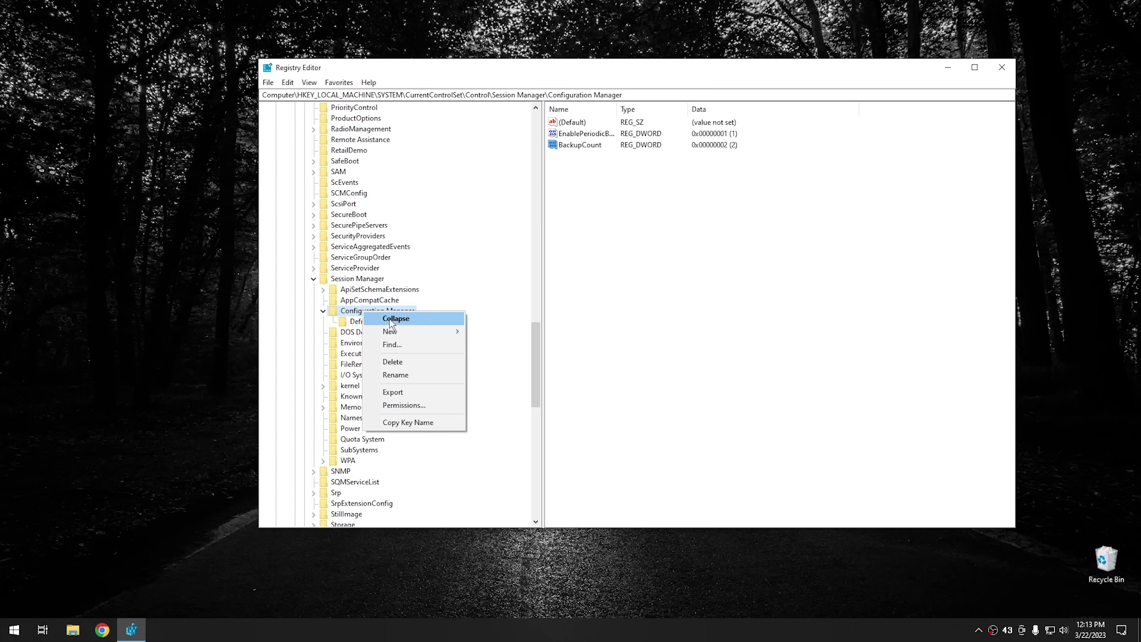
{"action": "mouse_move", "coordinate": [405, 331]}
{"action": "left_click", "coordinate": [496, 331]}
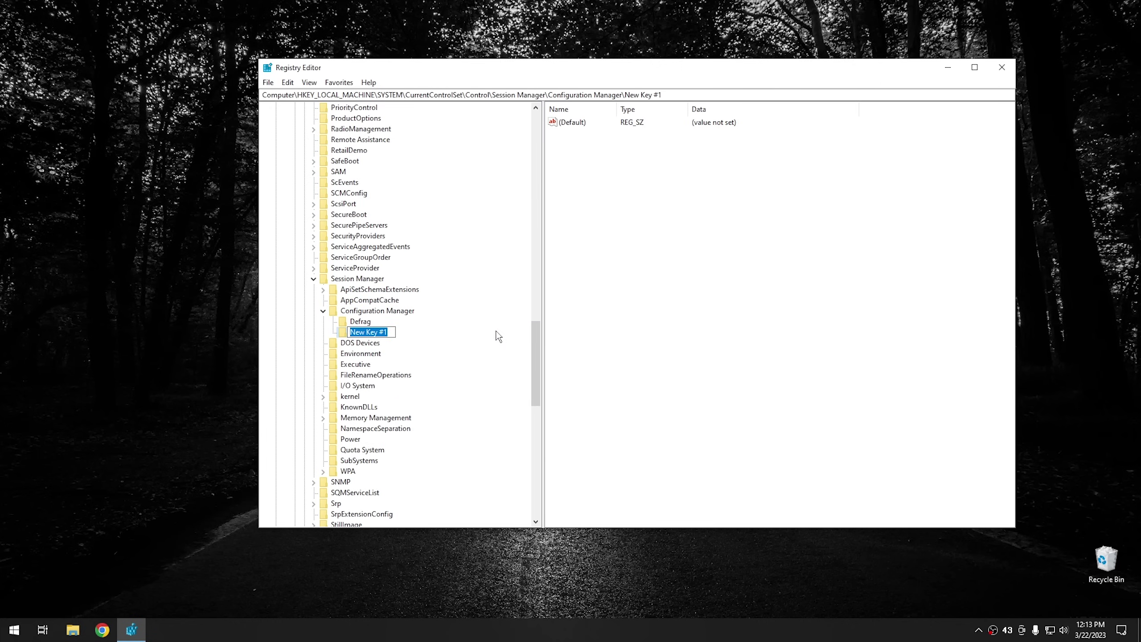
{"action": "right_click", "coordinate": [385, 332]}
{"action": "left_click", "coordinate": [419, 384]}
{"action": "key", "text": "Return"}
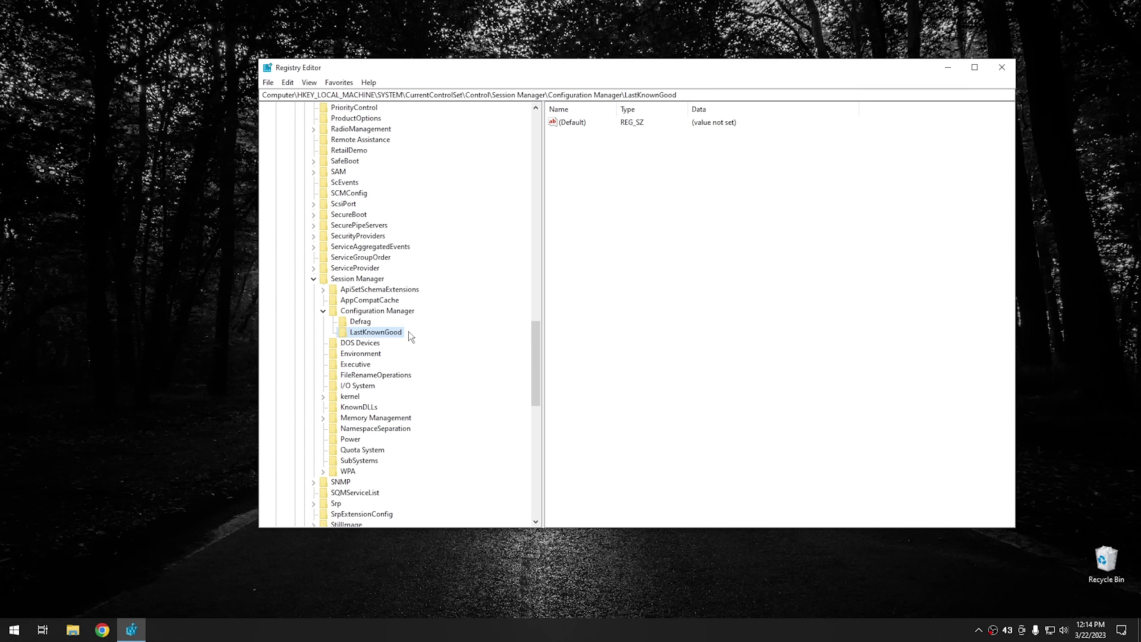
Add a DWORD (32-bit) value named Enabled with data 1 to LastKnownGood
{"action": "right_click", "coordinate": [643, 192]}
{"action": "mouse_move", "coordinate": [667, 200]}
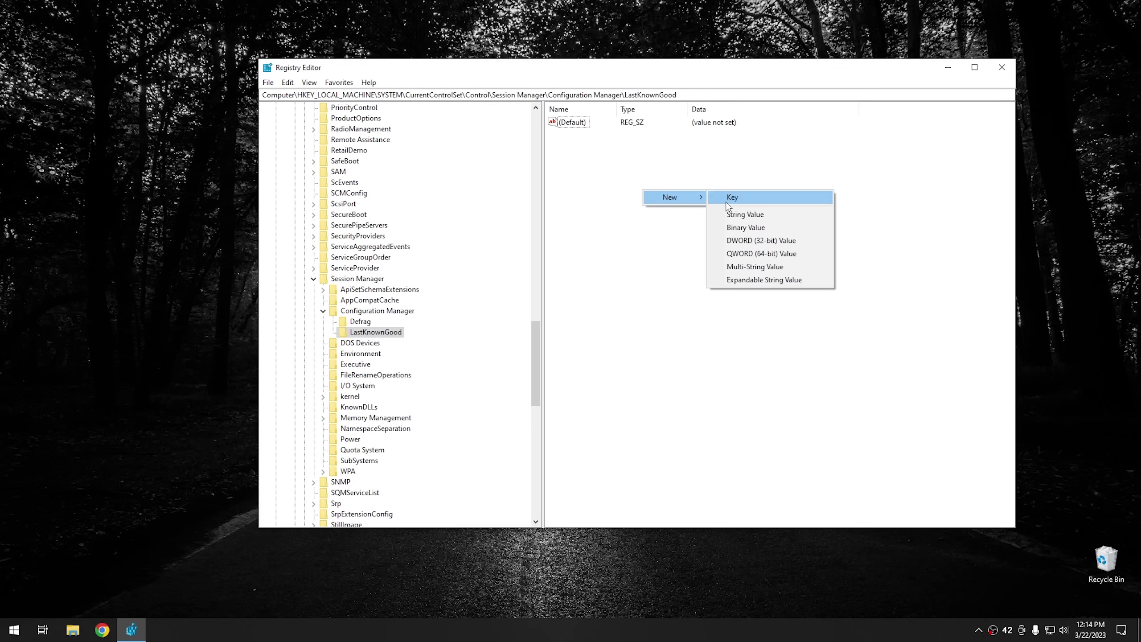
{"action": "left_click", "coordinate": [751, 243]}
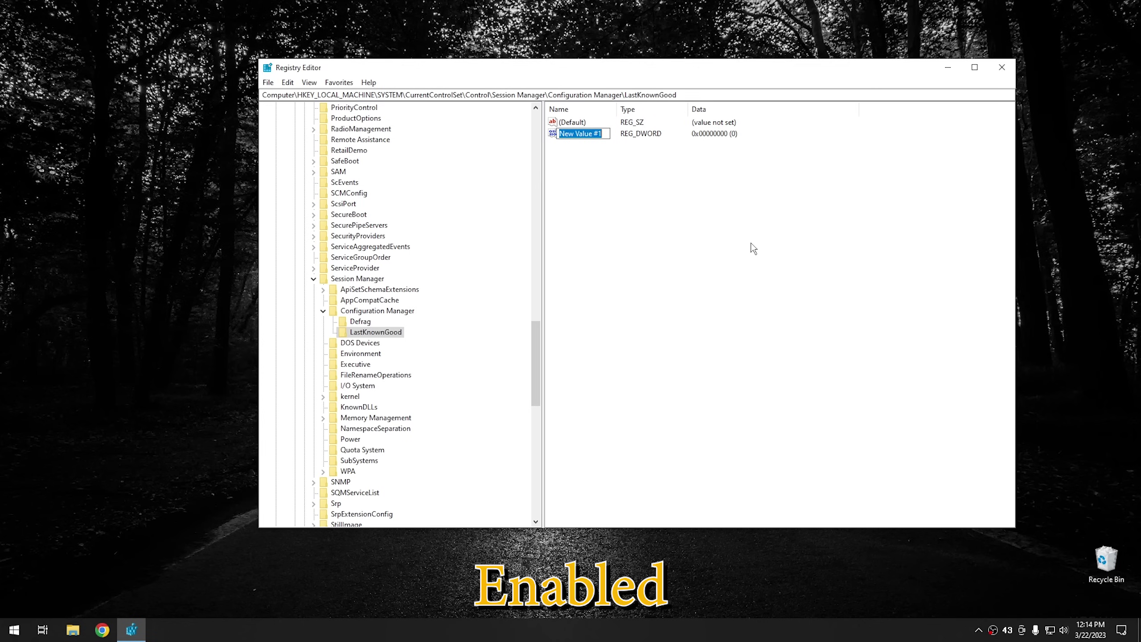
{"action": "type", "text": "Enabled"}
{"action": "key", "text": "Return"}
{"action": "double_click", "coordinate": [581, 134]}
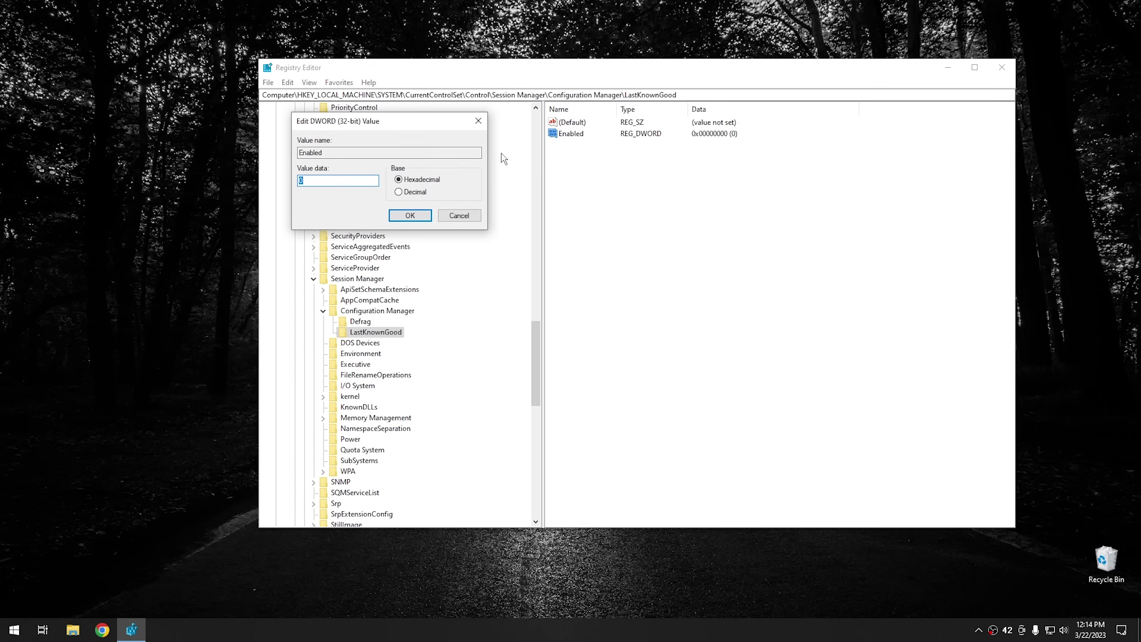
{"action": "type", "text": "1"}
{"action": "left_click", "coordinate": [410, 215]}
{"action": "left_click", "coordinate": [622, 211]}
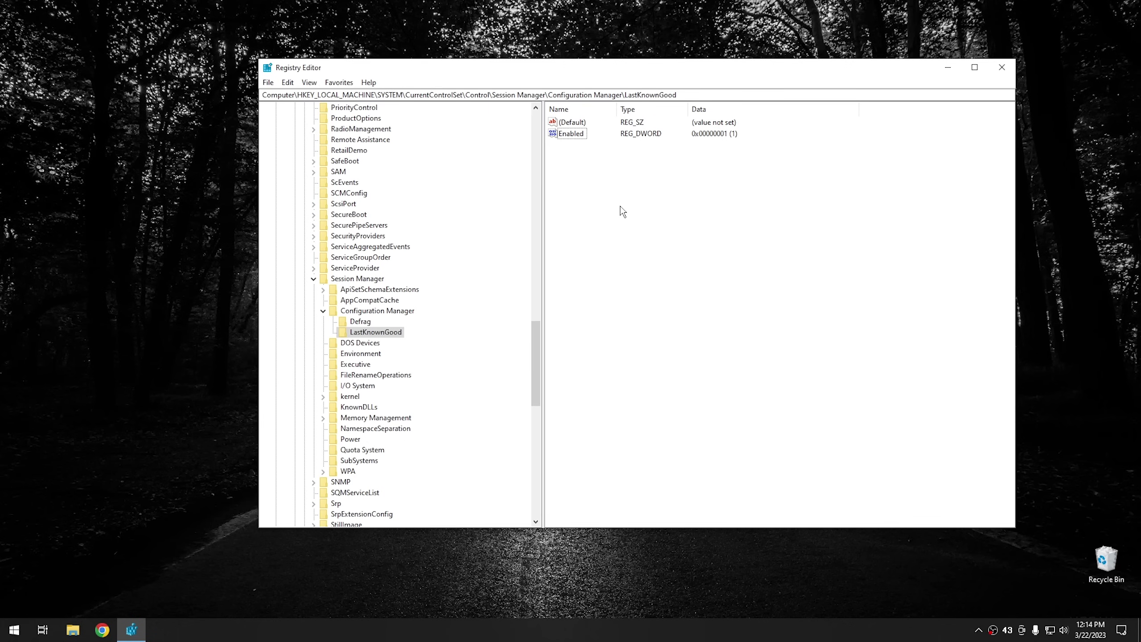
Close Registry Editor and open Command Prompt as administrator, centring its window
{"action": "left_click", "coordinate": [1002, 68]}
{"action": "left_click", "coordinate": [12, 632]}
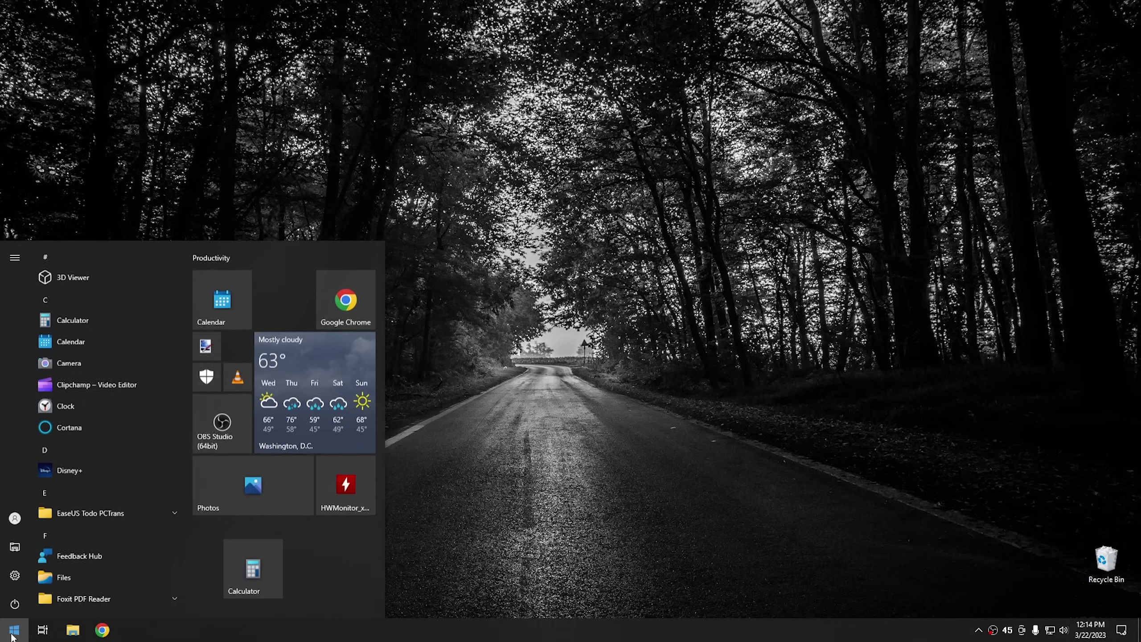
{"action": "type", "text": "cmd"}
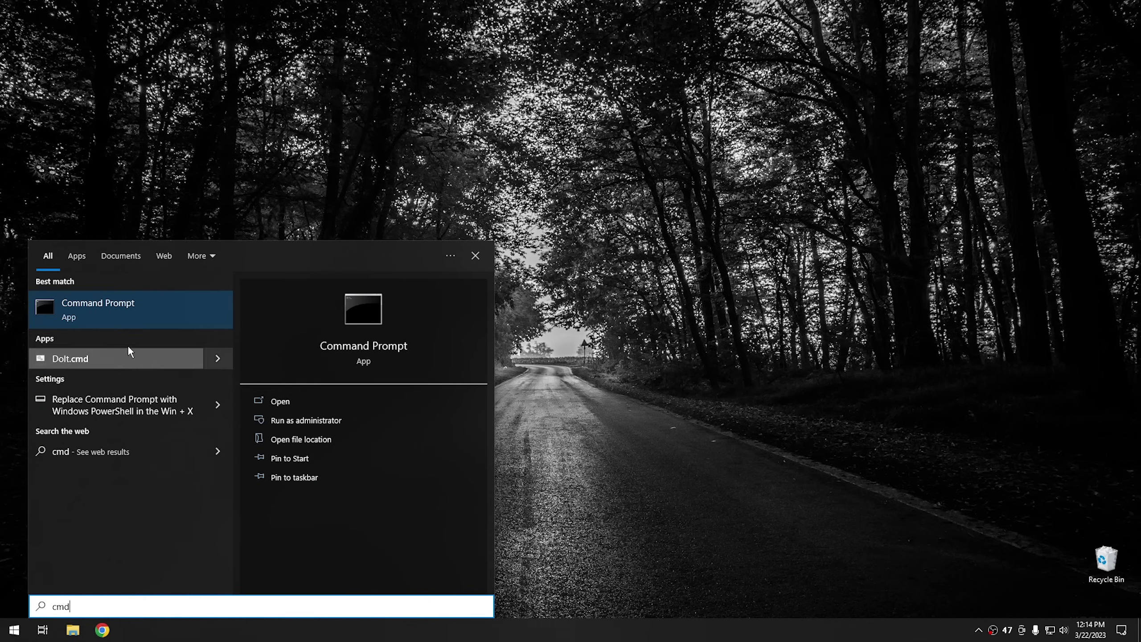
{"action": "right_click", "coordinate": [123, 311]}
{"action": "left_click", "coordinate": [139, 319]}
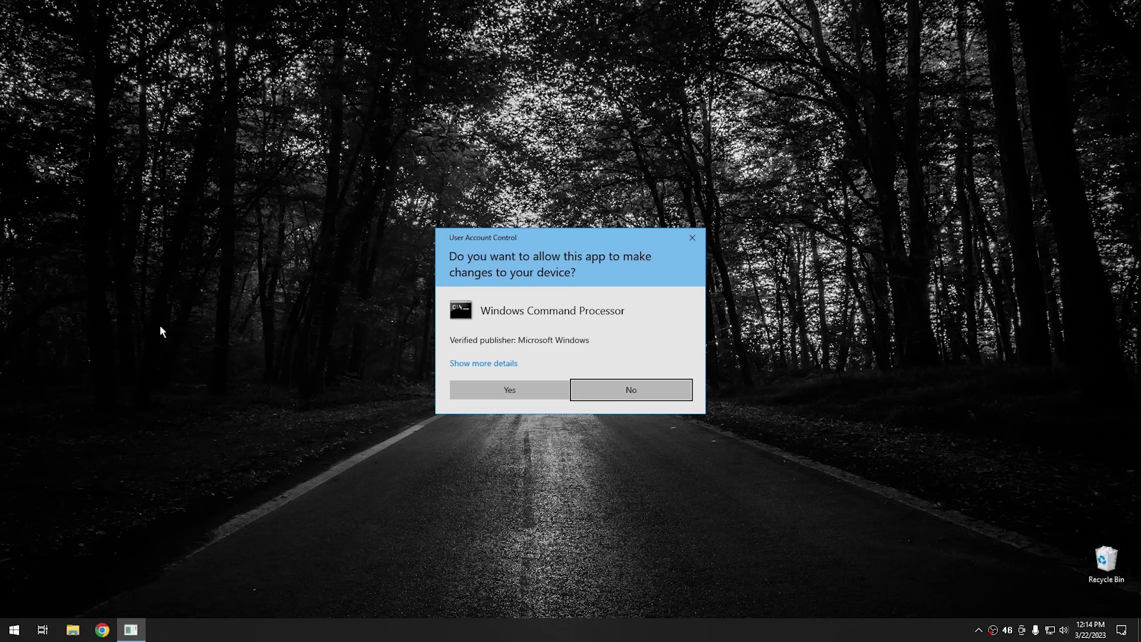
{"action": "left_click", "coordinate": [524, 394]}
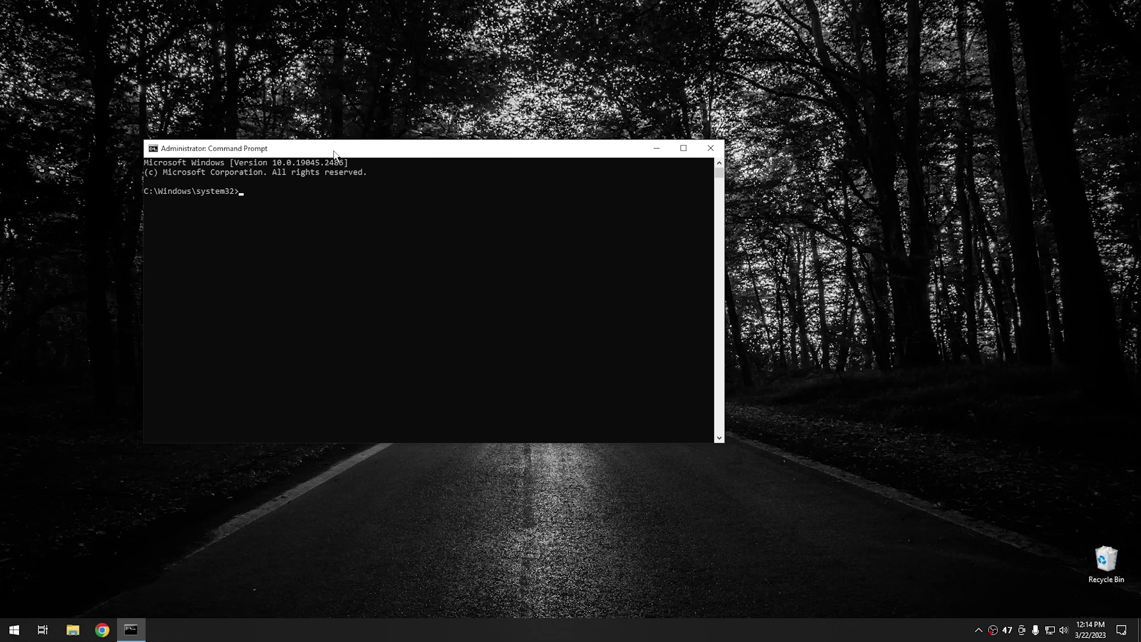
{"action": "left_click_drag", "start_coordinate": [335, 154], "coordinate": [443, 198]}
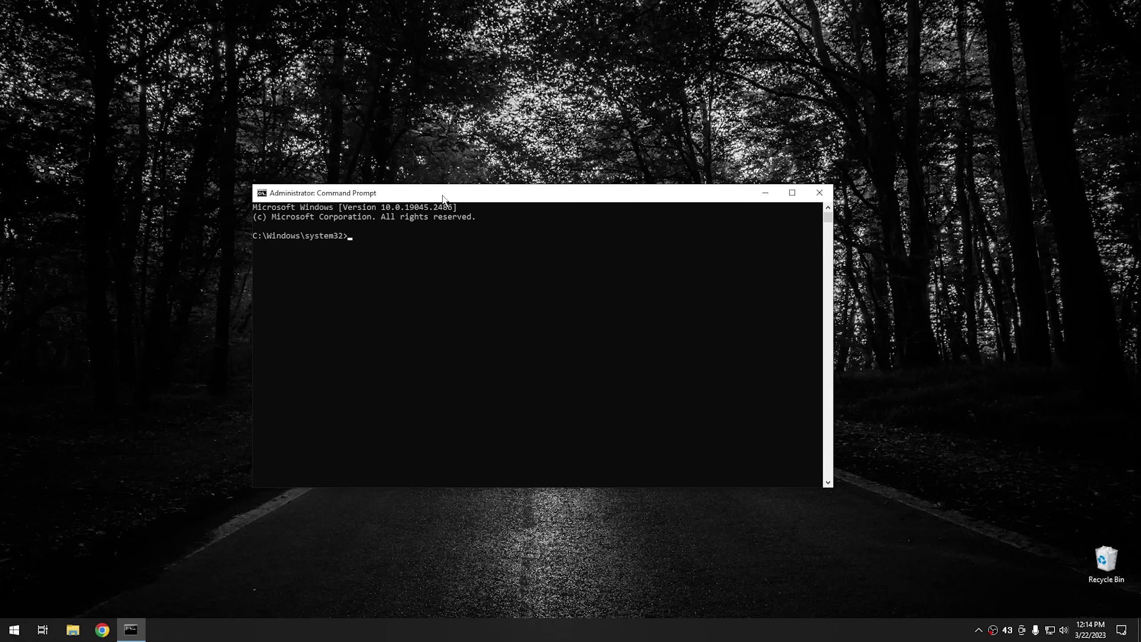
Run 'bcdedit /Set {Current} BootMenuPolicy Legacy'
{"action": "type", "text": "bcdedit"}
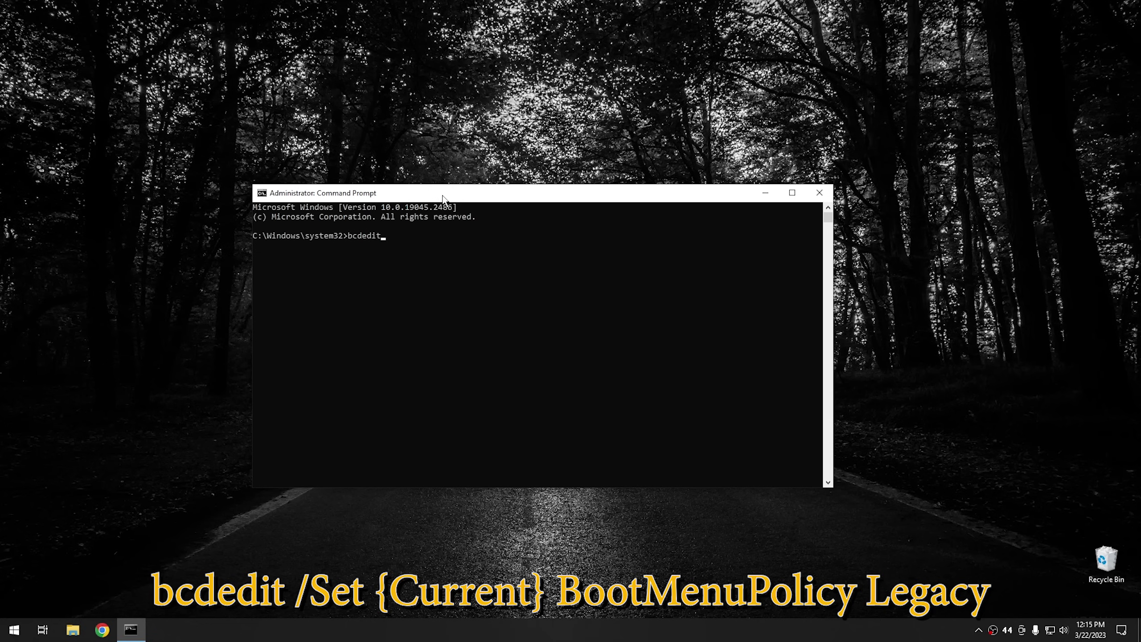
{"action": "type", "text": " /Set {Cu"}
{"action": "type", "text": "rrent} BootMenuPolicy Le"}
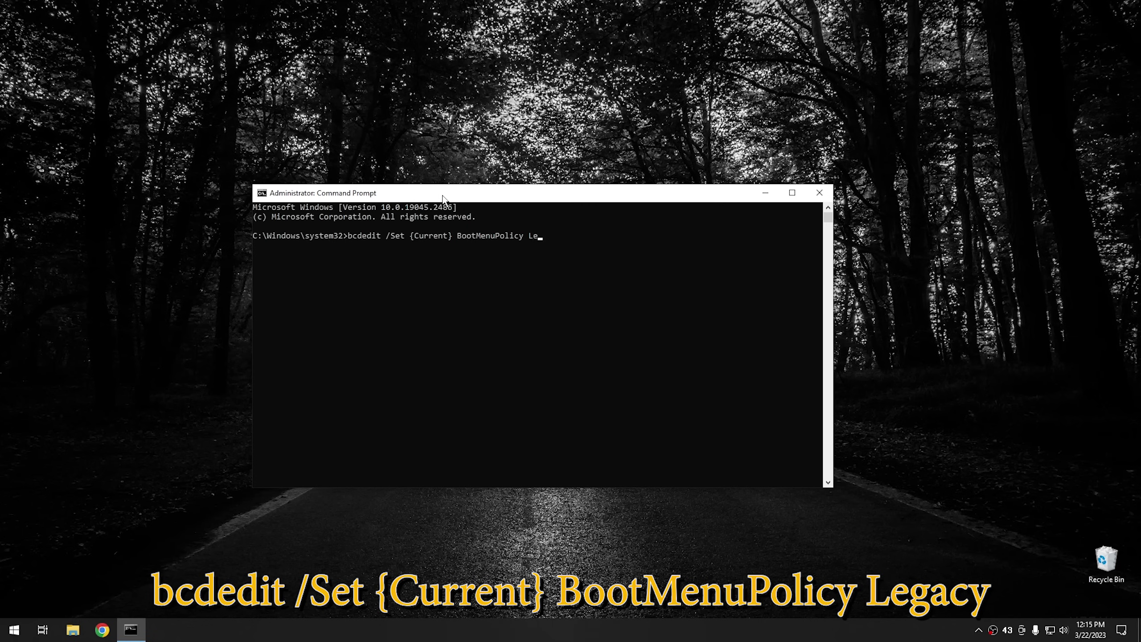
{"action": "type", "text": "gacy"}
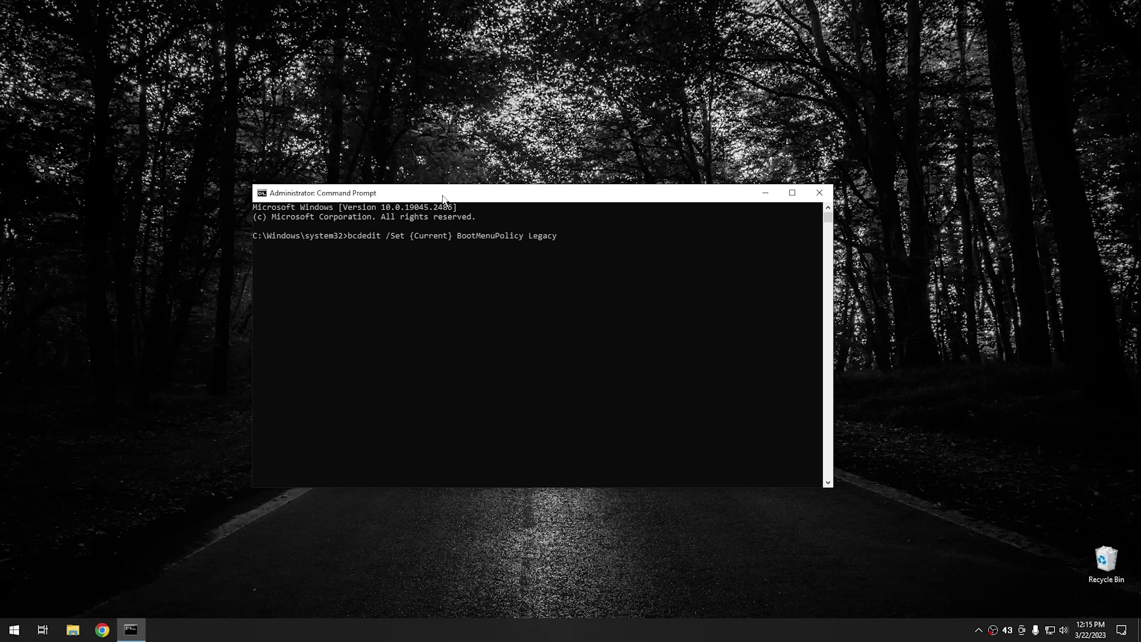
{"action": "key", "text": "Return"}
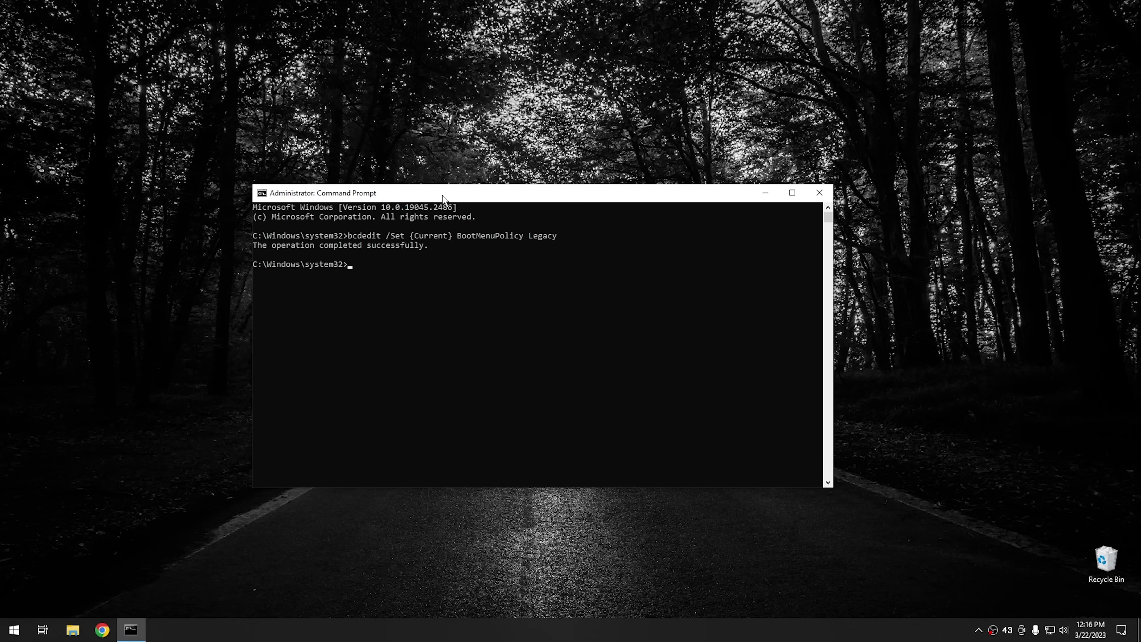
List the boot configuration, set BootMenuPolicy to Standard, and list it again
{"action": "type", "text": "bcdedit"}
{"action": "key", "text": "Return"}
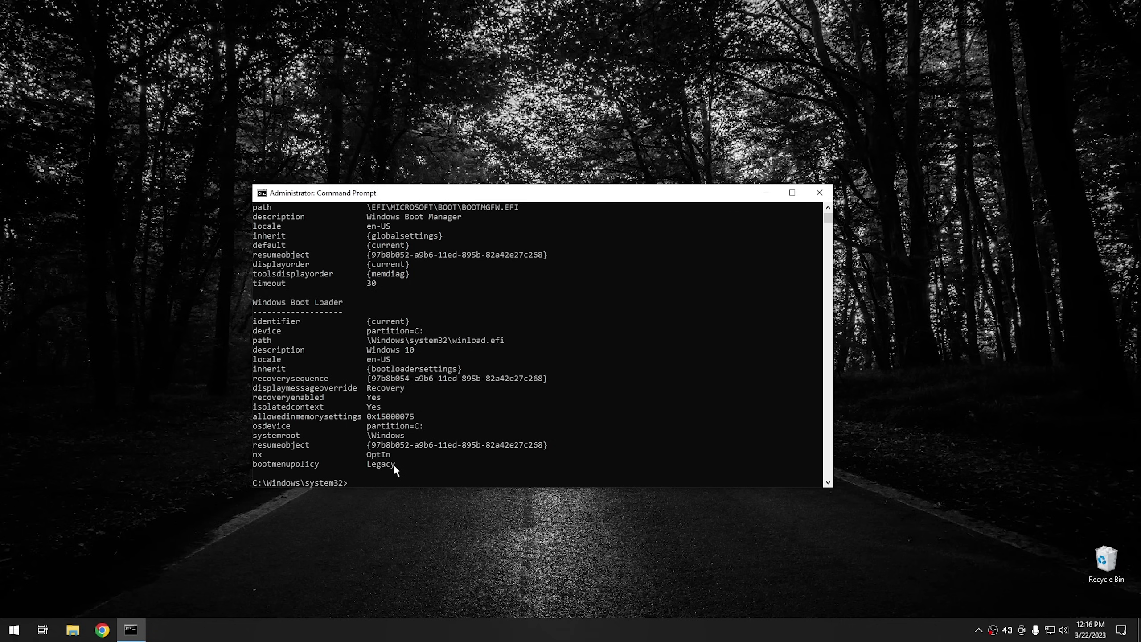
{"action": "type", "text": "bcdedit /Set {Current} BootMenuPolicy Legacy"}
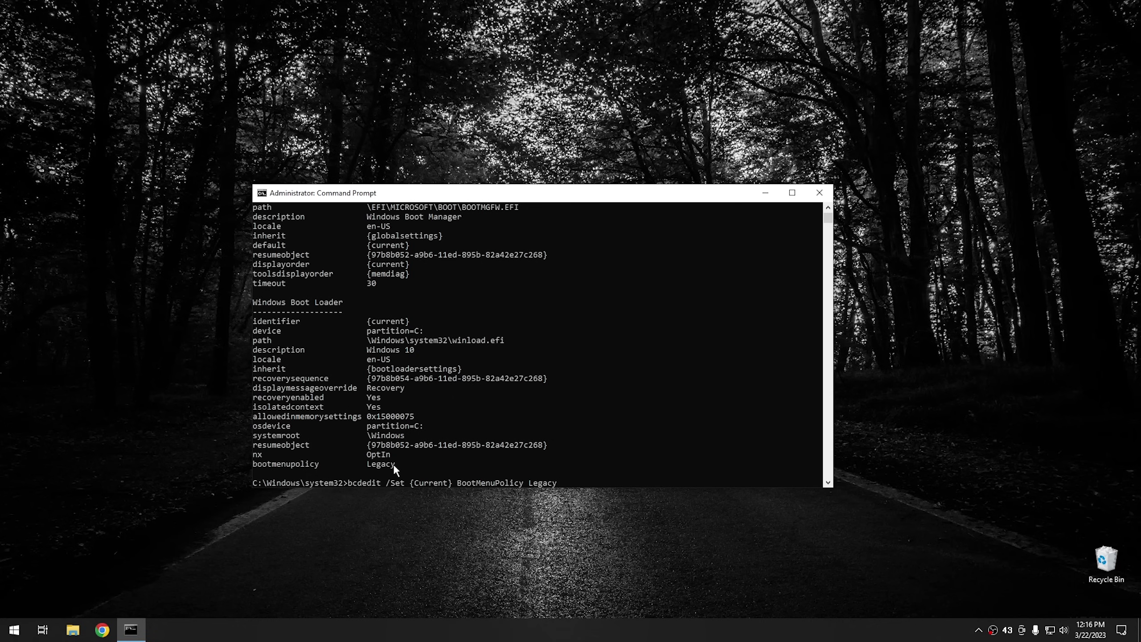
{"action": "key", "text": "BackSpace"}
{"action": "key", "text": "BackSpace"}
{"action": "key", "text": "BackSpace"}
{"action": "key", "text": "BackSpace"}
{"action": "key", "text": "BackSpace"}
{"action": "key", "text": "BackSpace"}
{"action": "type", "text": "Standard"}
{"action": "key", "text": "Return"}
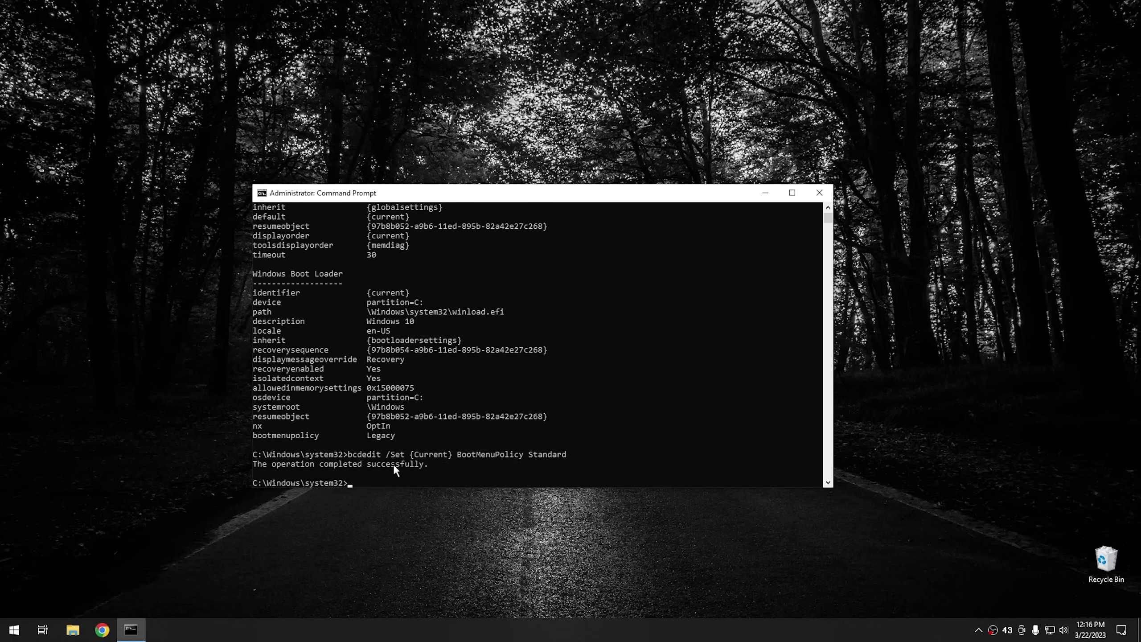
{"action": "key", "text": "Up"}
{"action": "key", "text": "Up"}
{"action": "key", "text": "Return"}
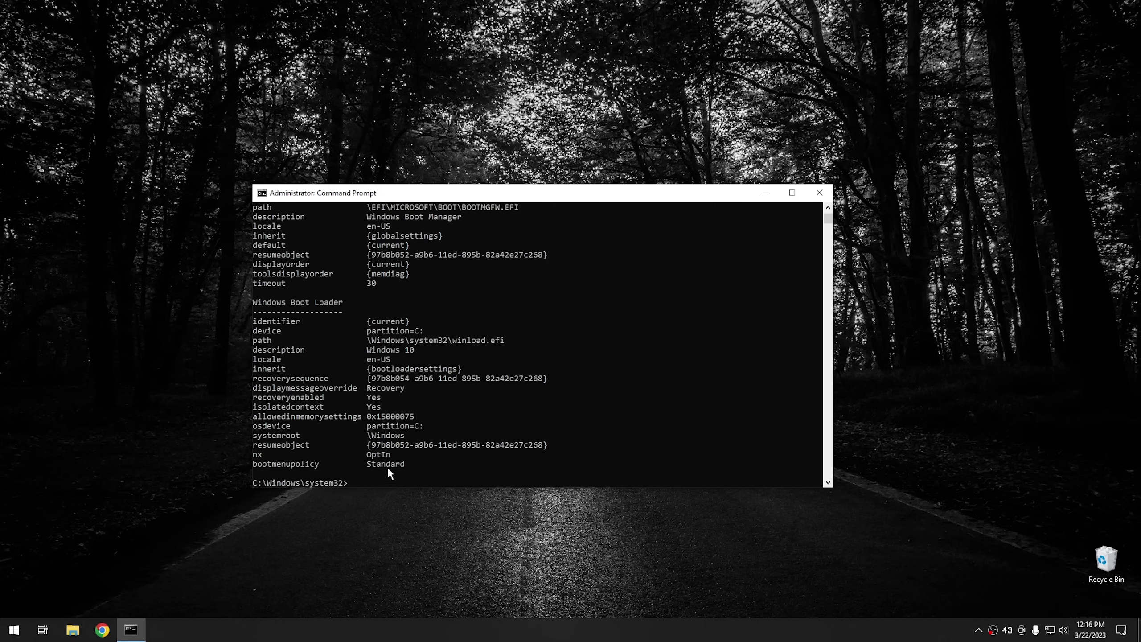
Rerun the Legacy BootMenuPolicy command and confirm Legacy with bcdedit
{"action": "key", "text": "Up"}
{"action": "key", "text": "Up"}
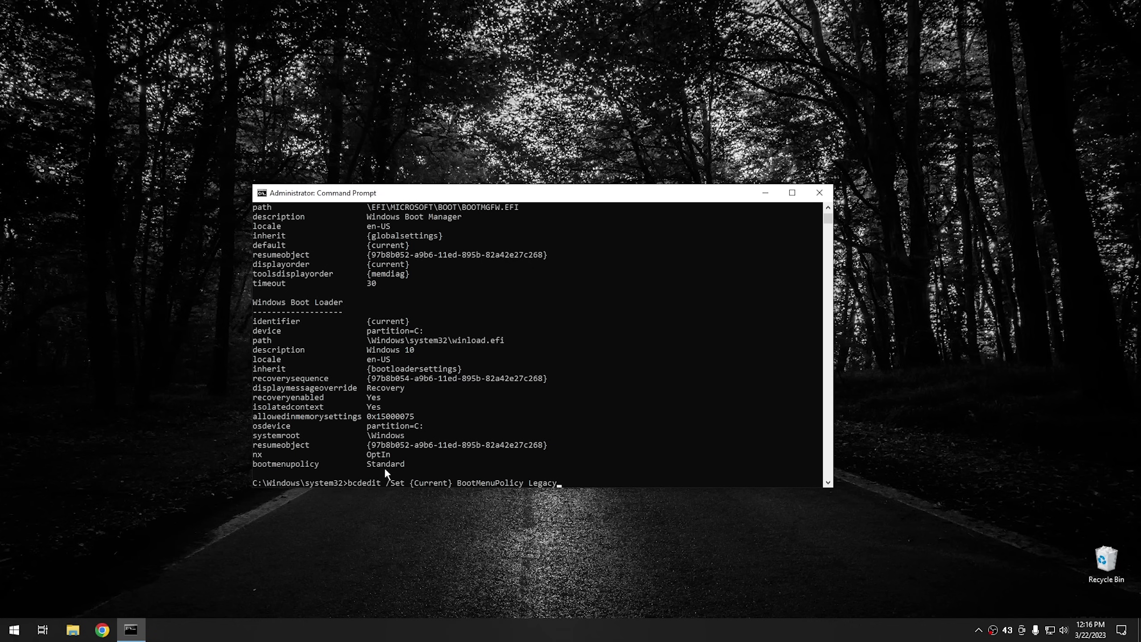
{"action": "key", "text": "Return"}
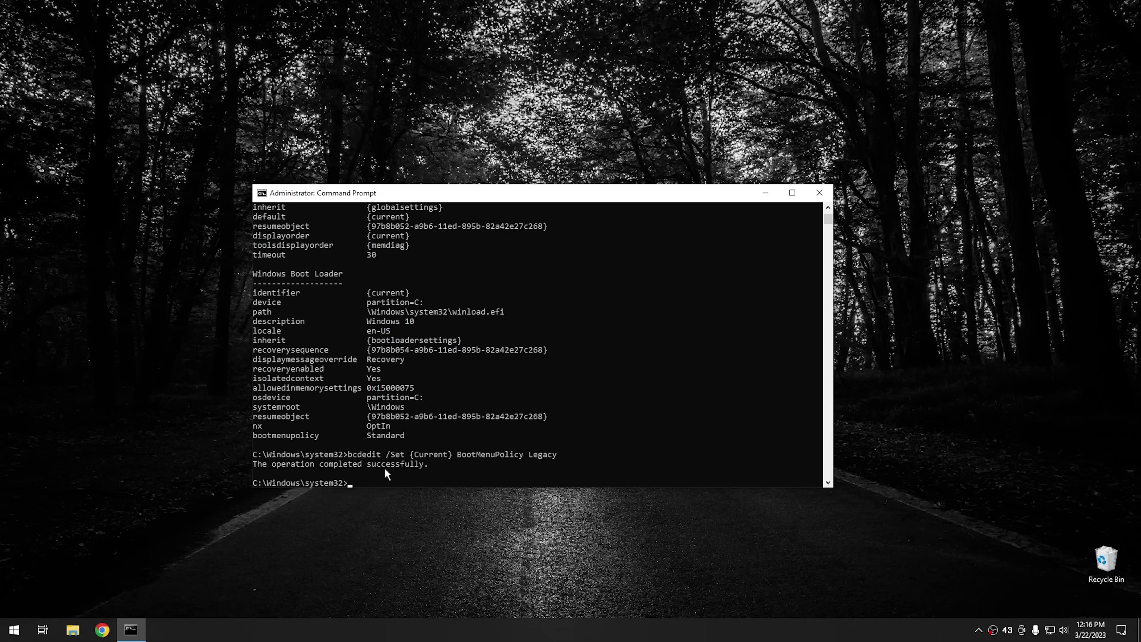
{"action": "key", "text": "Up"}
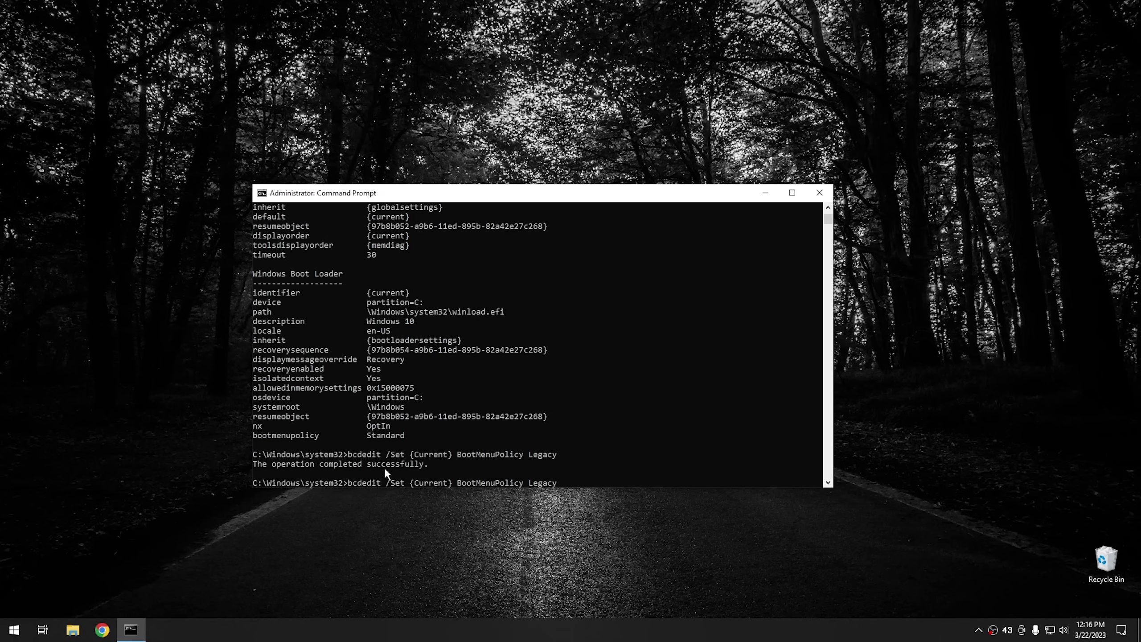
{"action": "key", "text": "Up"}
{"action": "key", "text": "Up"}
{"action": "key", "text": "Return"}
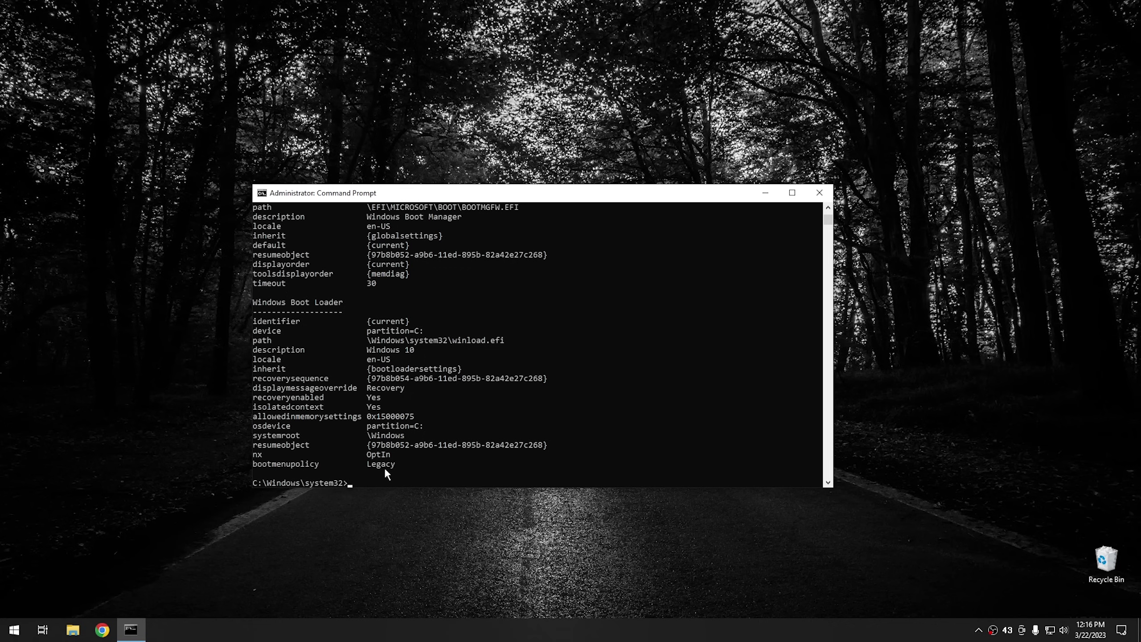